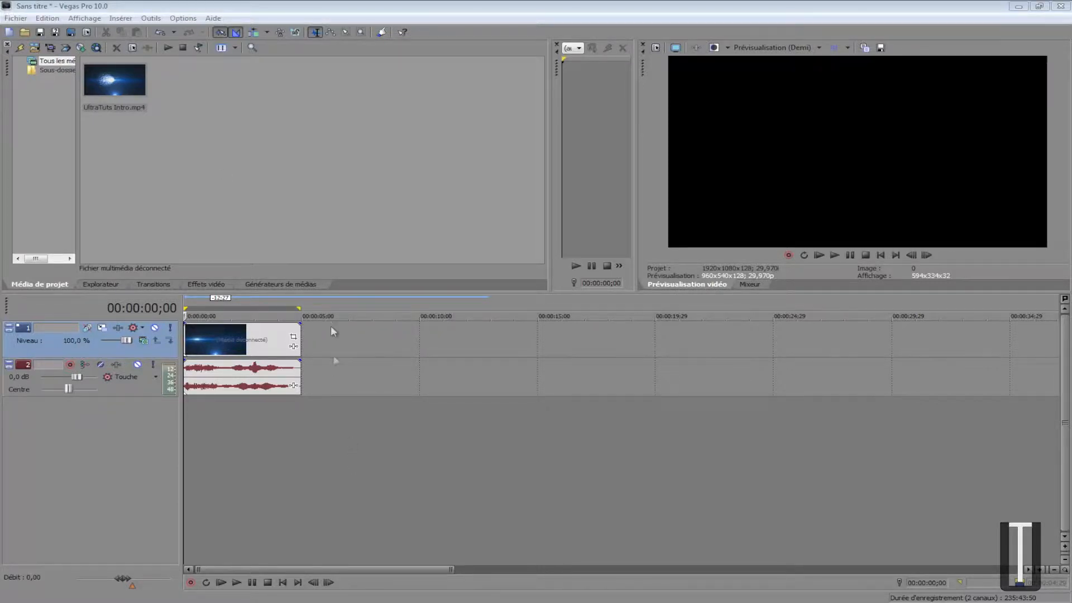
# Shorten the loop region's end on the timeline and extend it back to the end of the clip
pyautogui.moveTo(298, 309); pyautogui.dragTo(290, 308)
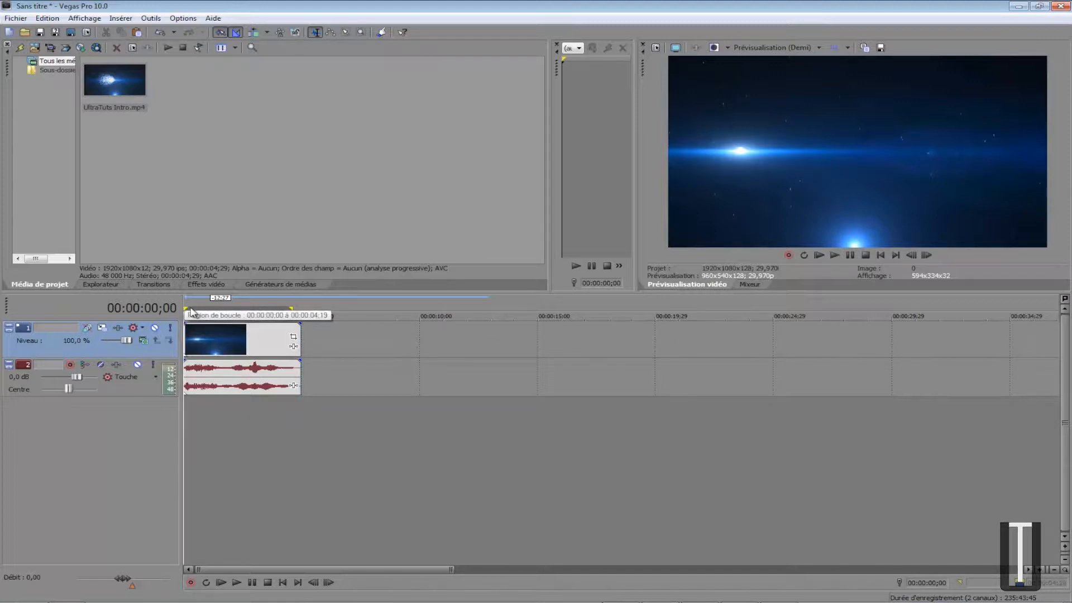
pyautogui.moveTo(291, 308)
pyautogui.mouseDown()
pyautogui.moveTo(398, 308)
pyautogui.moveTo(302, 309)
pyautogui.mouseUp()
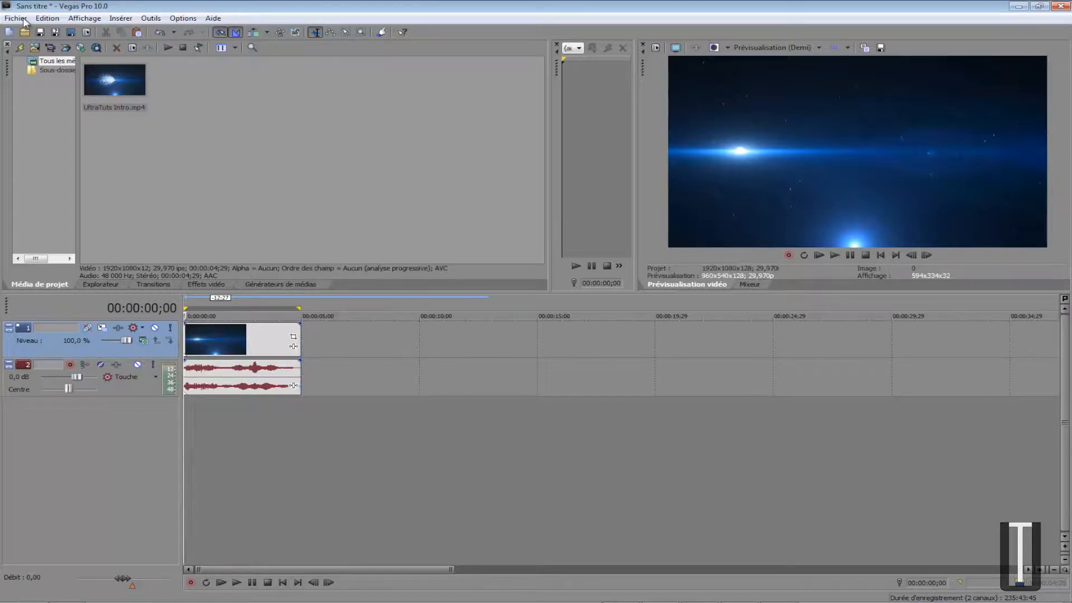
# Start rendering the project to the desktop with the file name intro and the Sony AVC (*.mp4;*.m2ts;*.avc) format
pyautogui.click(17, 18)
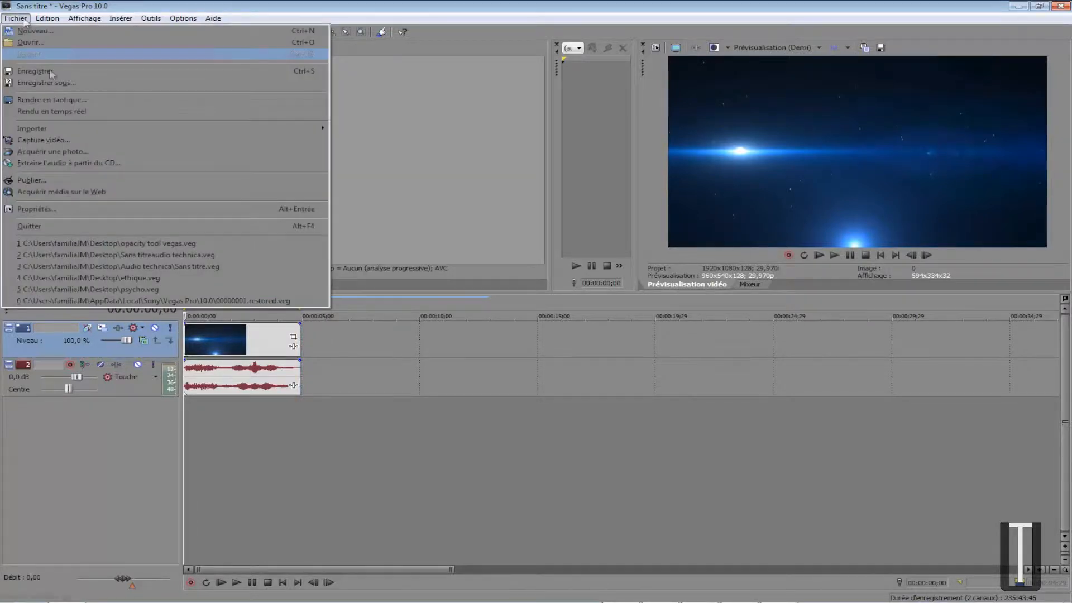
pyautogui.click(51, 100)
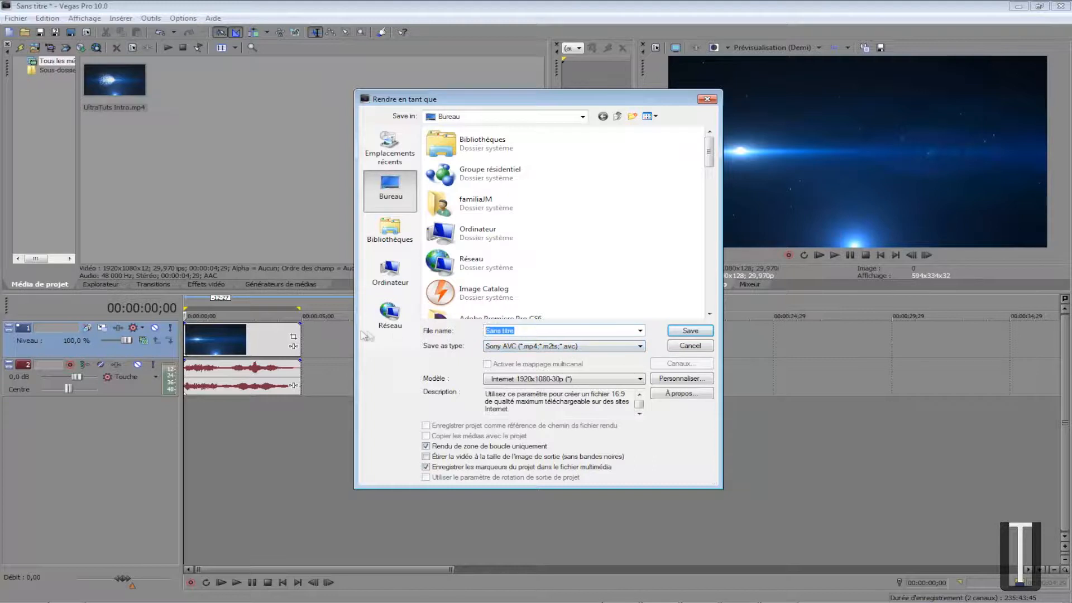
pyautogui.write('intro')
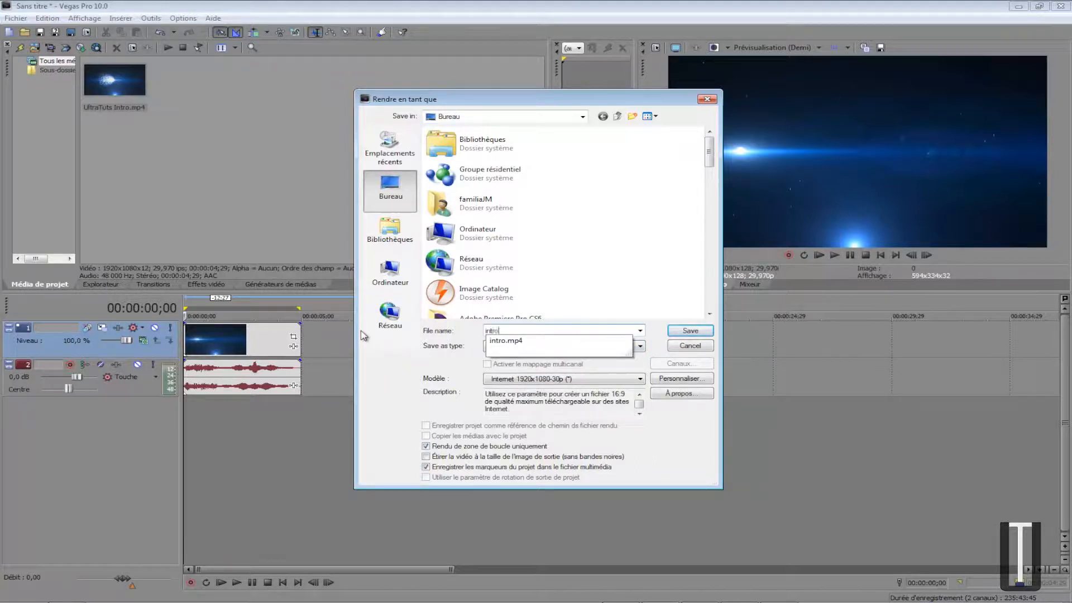
pyautogui.click(645, 355)
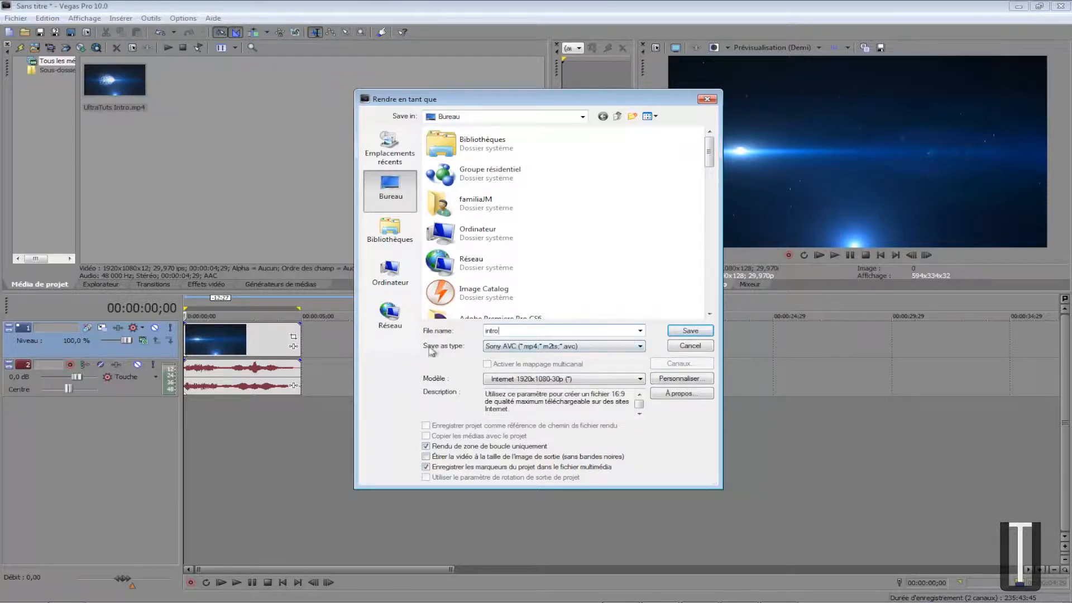
pyautogui.click(523, 349)
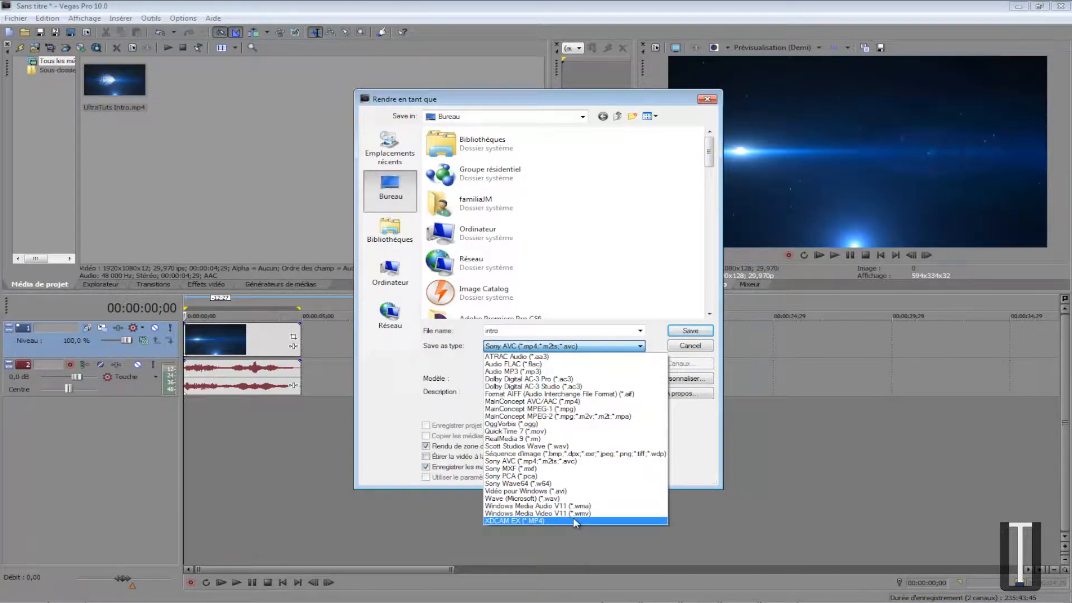
pyautogui.click(574, 463)
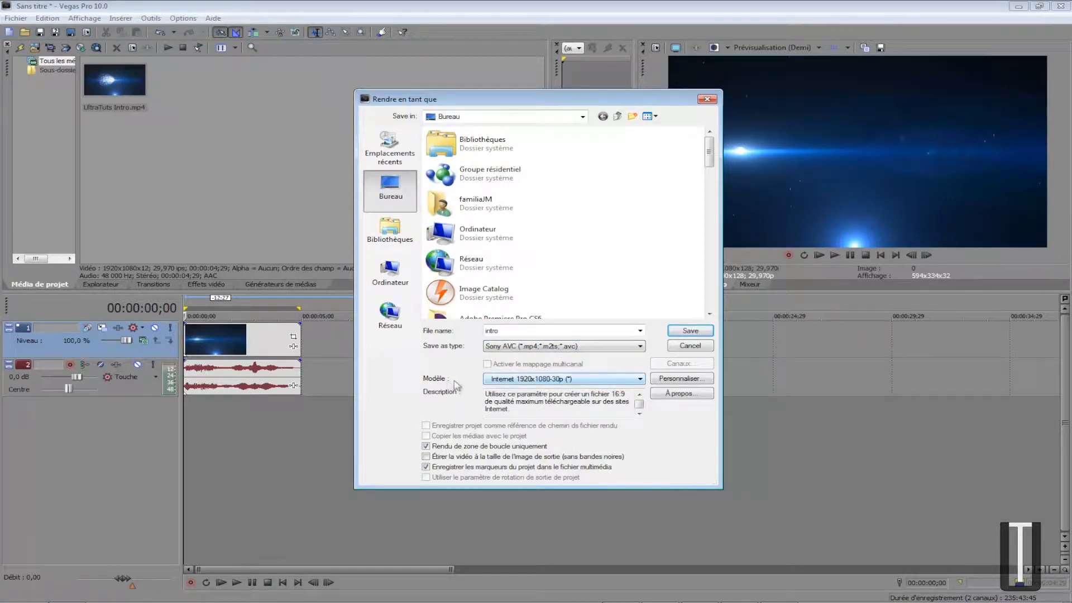
# Select the Internet 1920x1080-30p render template and open its custom settings
pyautogui.click(561, 380)
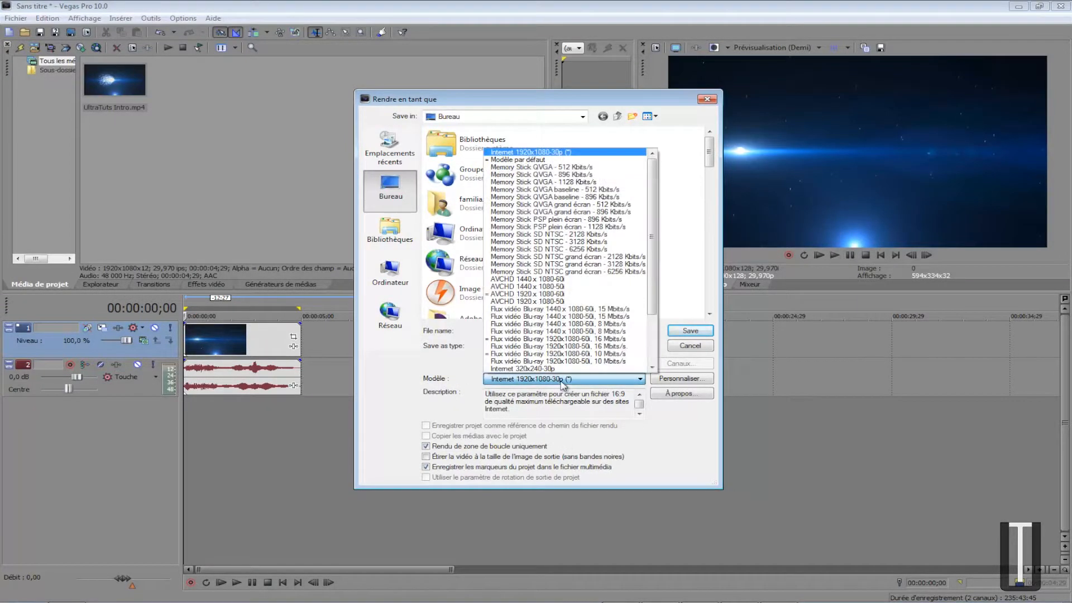
pyautogui.scroll(-3, 563, 371)
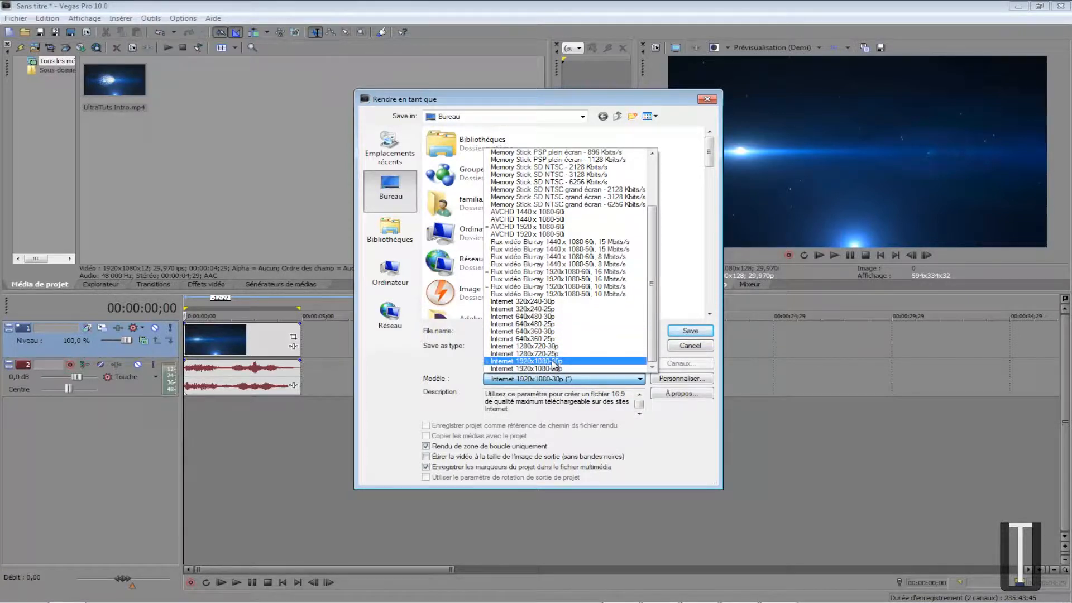
pyautogui.click(560, 364)
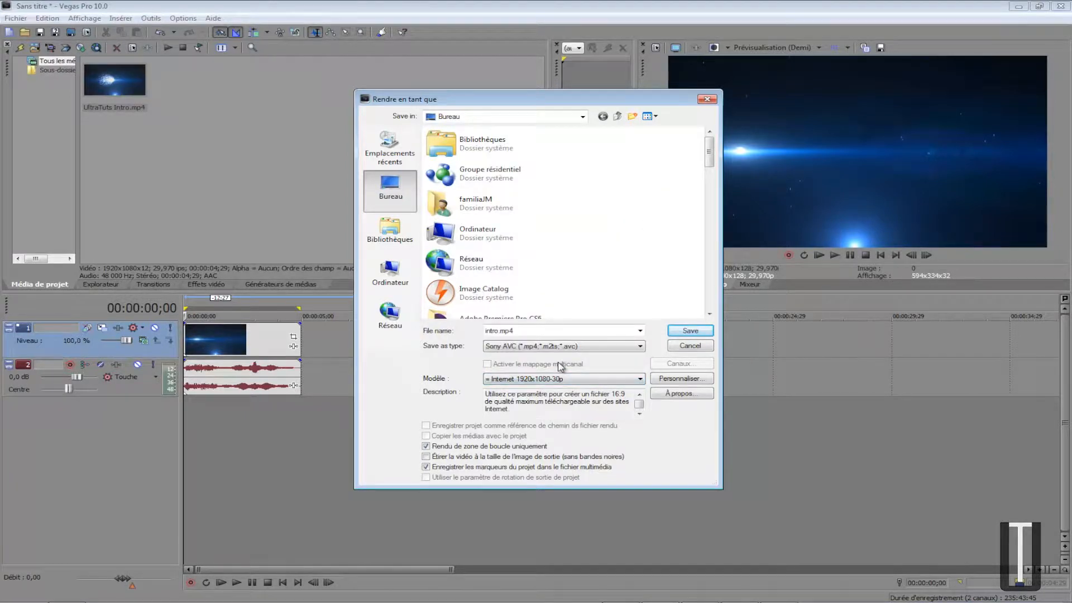
pyautogui.click(537, 380)
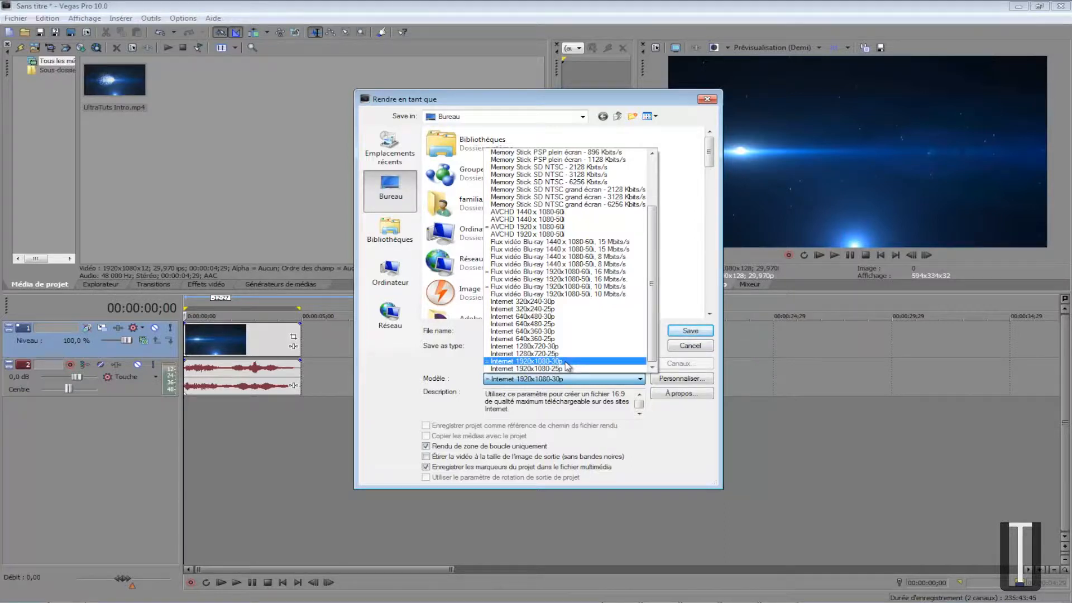
pyautogui.click(566, 362)
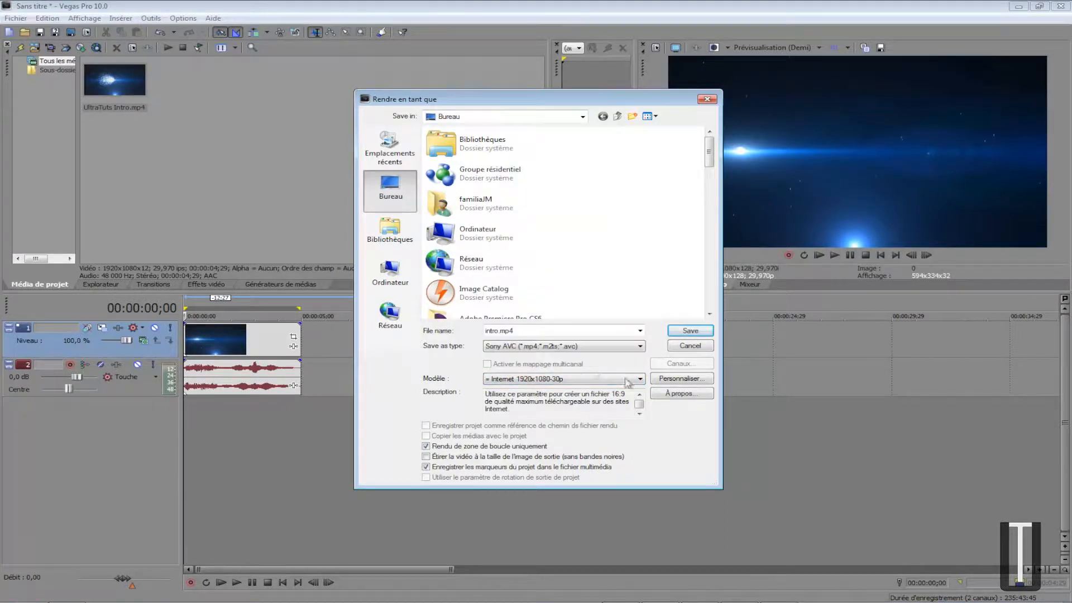
pyautogui.click(680, 380)
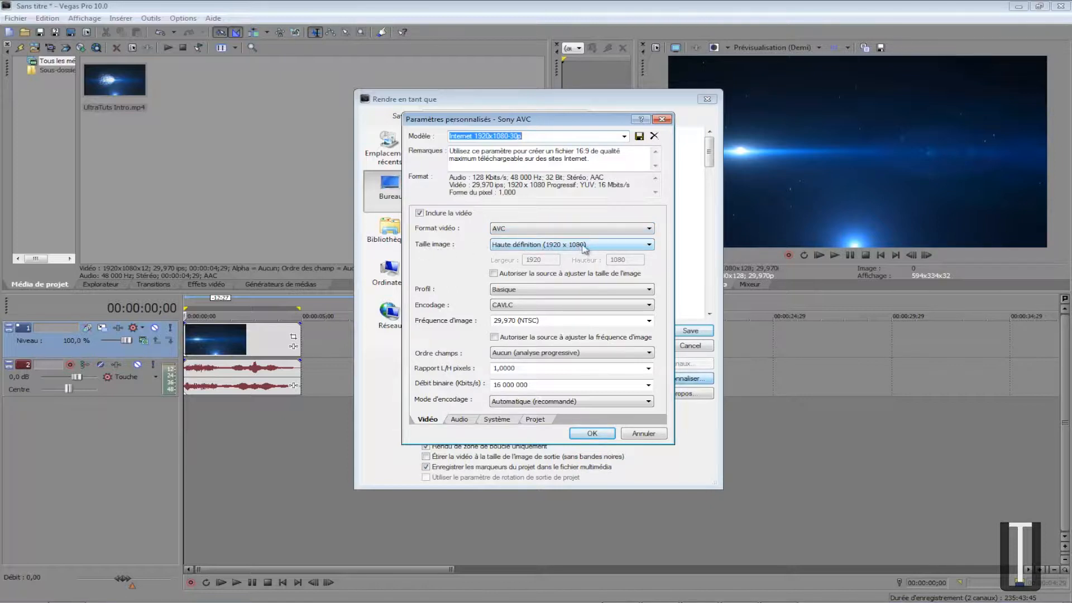
# Try the 1440 x 1080 and custom image sizes, and return the image size to Haute définition (1920 x 1080)
pyautogui.click(622, 246)
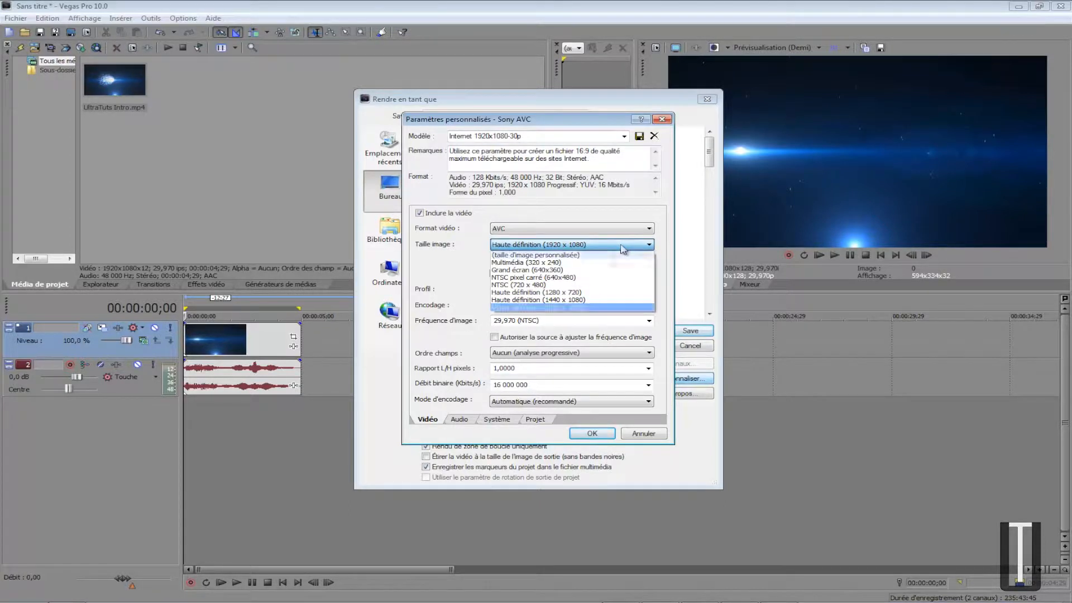
pyautogui.click(509, 248)
pyautogui.click(510, 249)
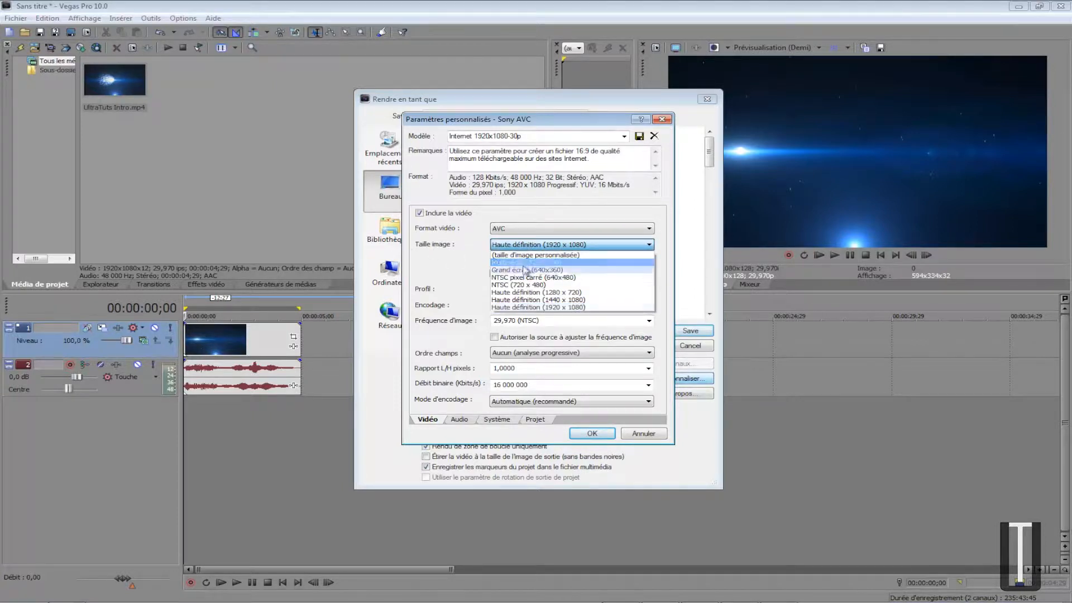
pyautogui.click(533, 303)
pyautogui.click(526, 245)
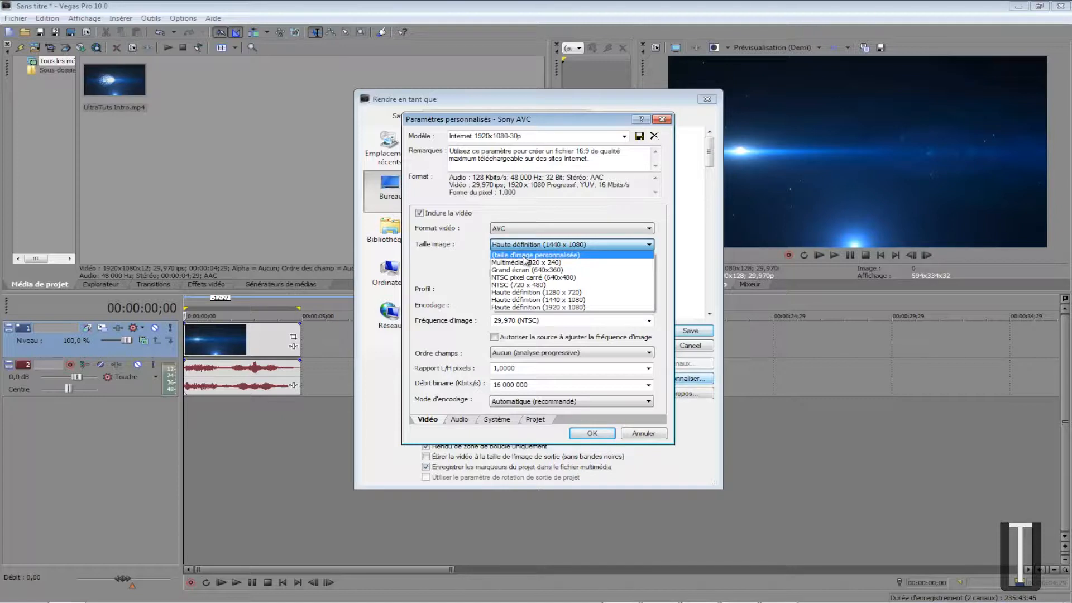
pyautogui.click(525, 258)
pyautogui.click(533, 247)
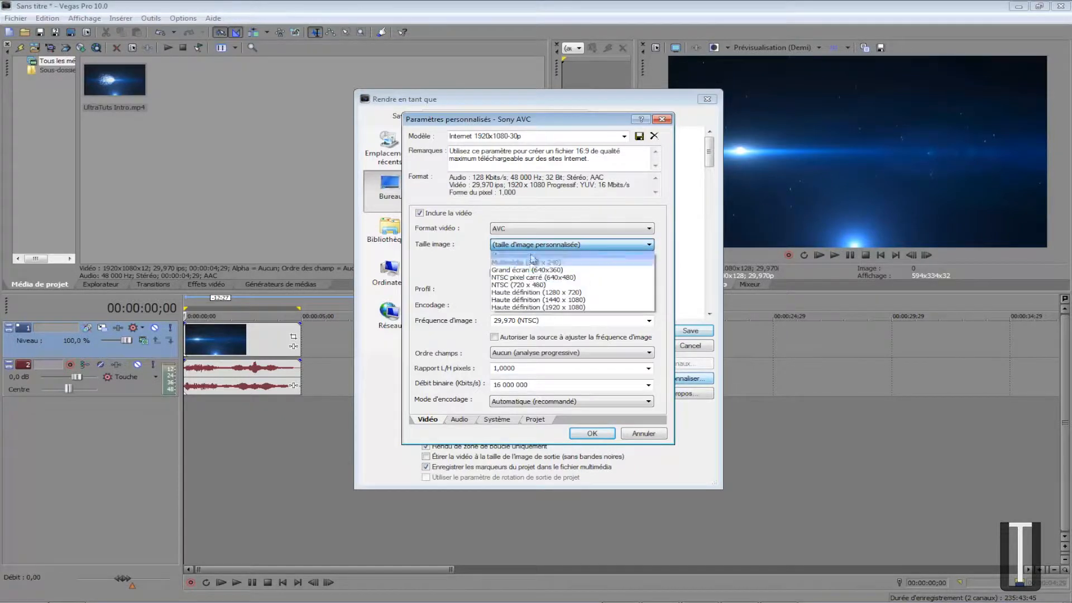
pyautogui.click(530, 255)
pyautogui.doubleClick(534, 259)
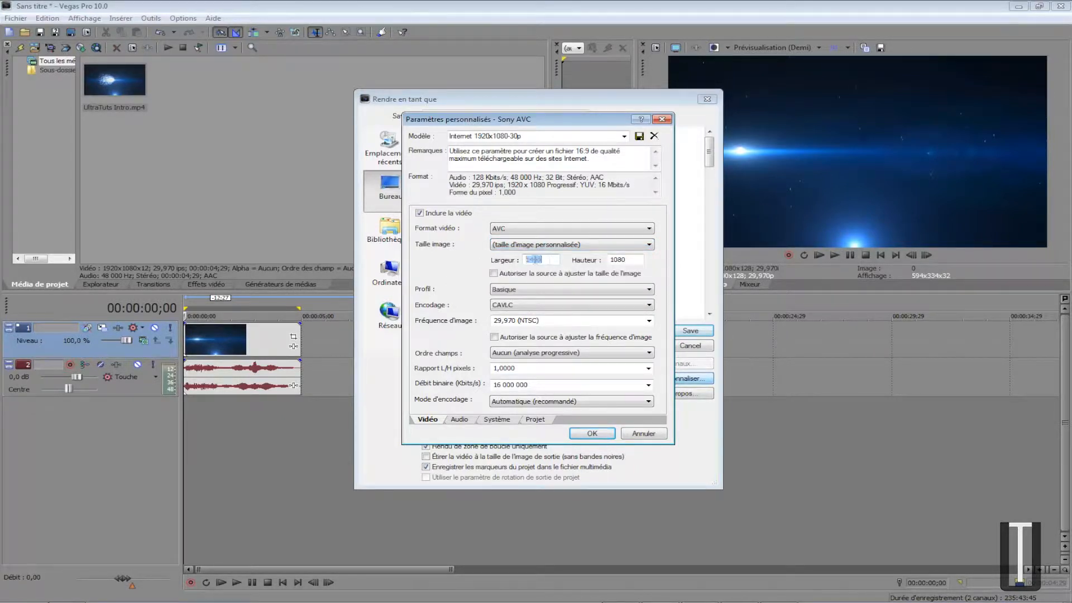
pyautogui.click(567, 245)
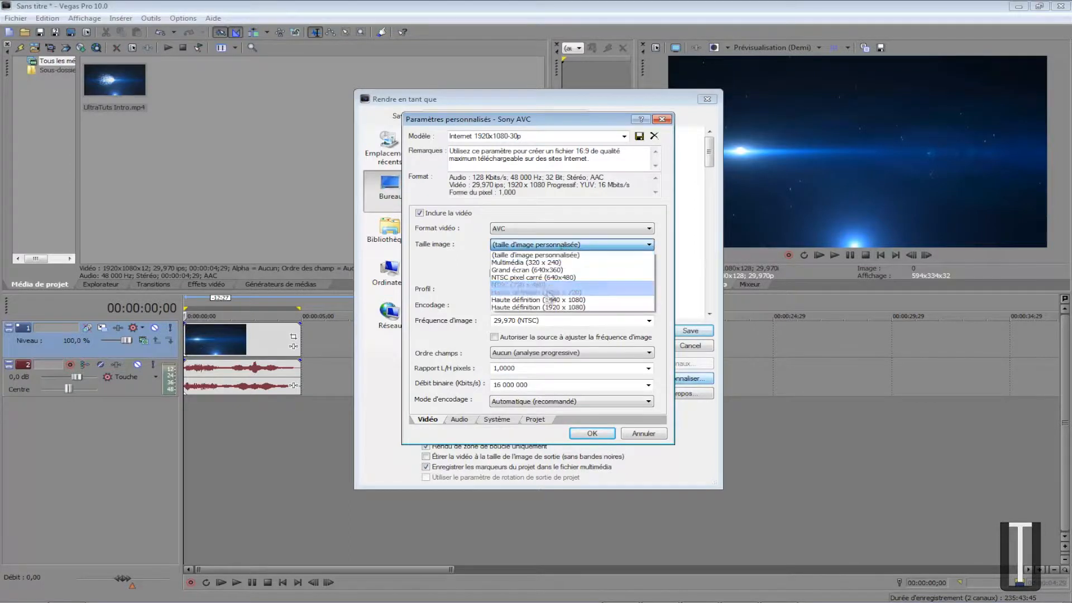
pyautogui.click(546, 307)
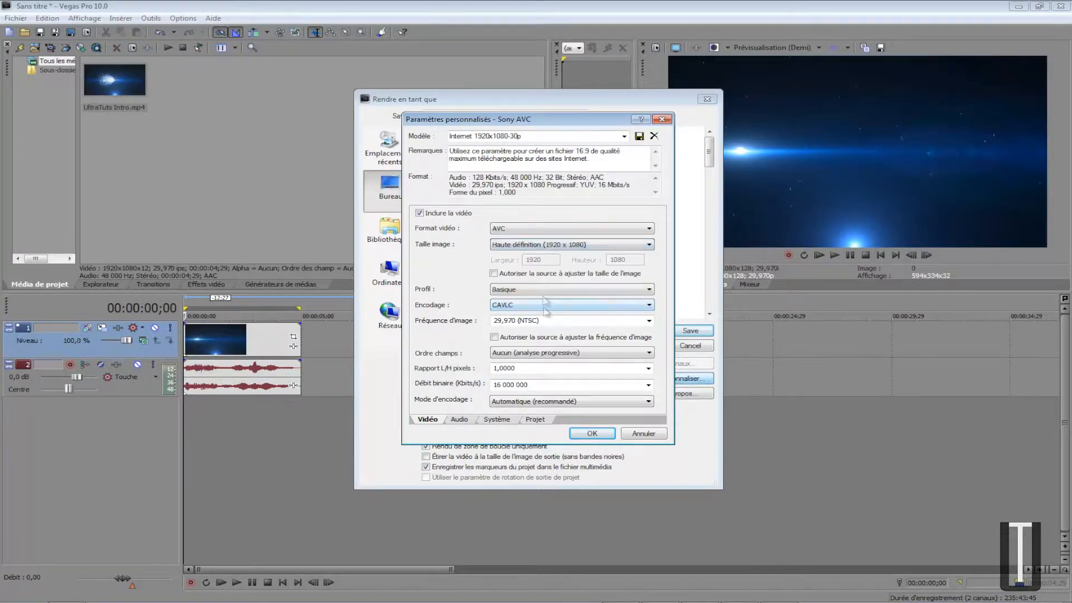
# Set the video encoding profile to Élevée
pyautogui.click(522, 290)
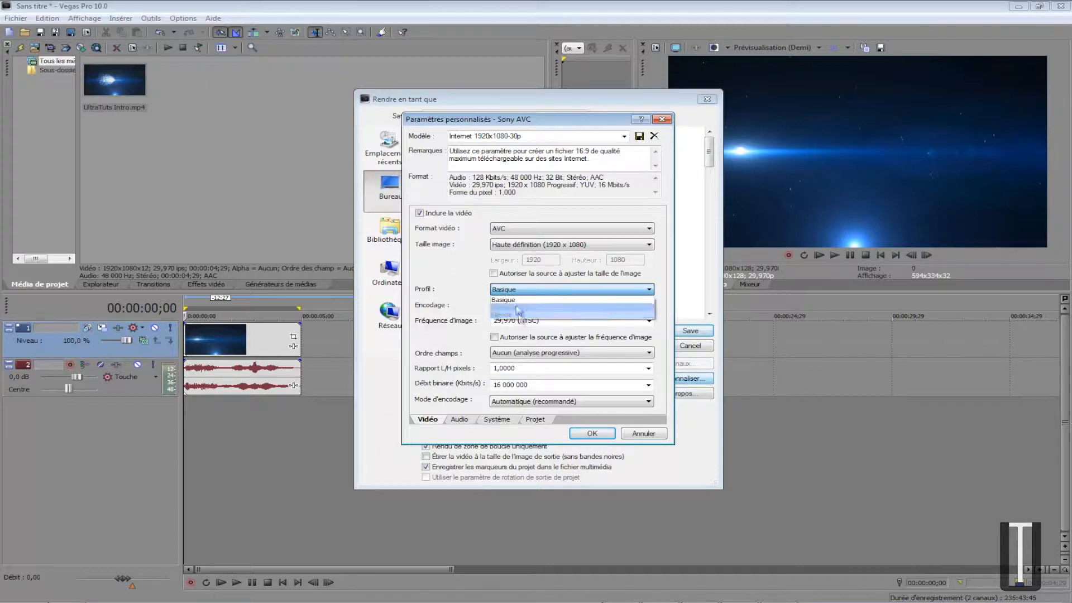
pyautogui.click(516, 291)
pyautogui.click(519, 289)
pyautogui.click(519, 309)
# Try the 24,000 (film) frame rate, and return the frame rate to 29,970 (NTSC)
pyautogui.click(522, 321)
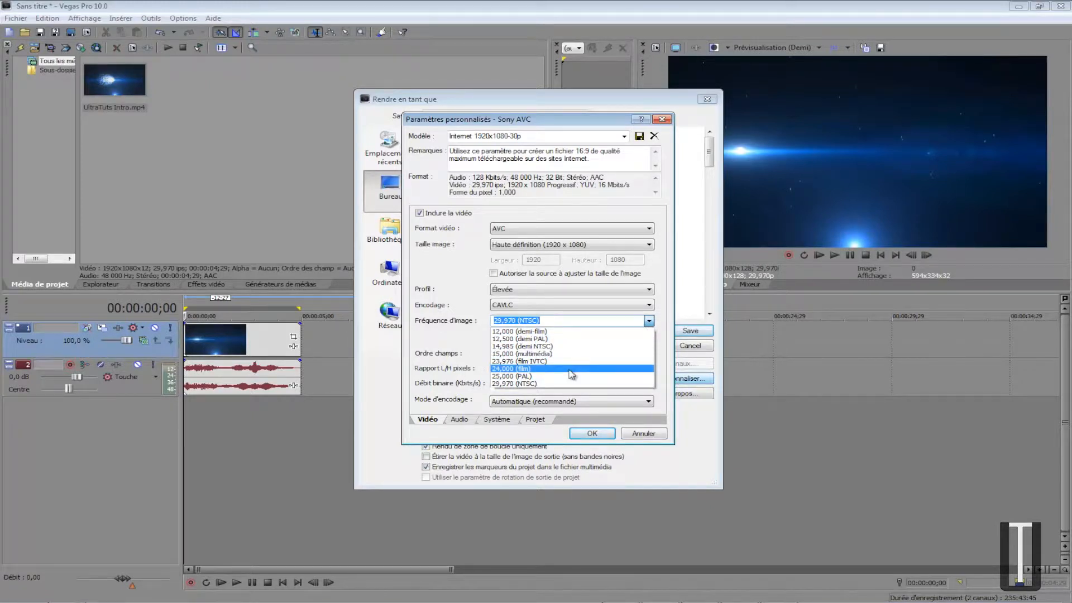
pyautogui.click(571, 369)
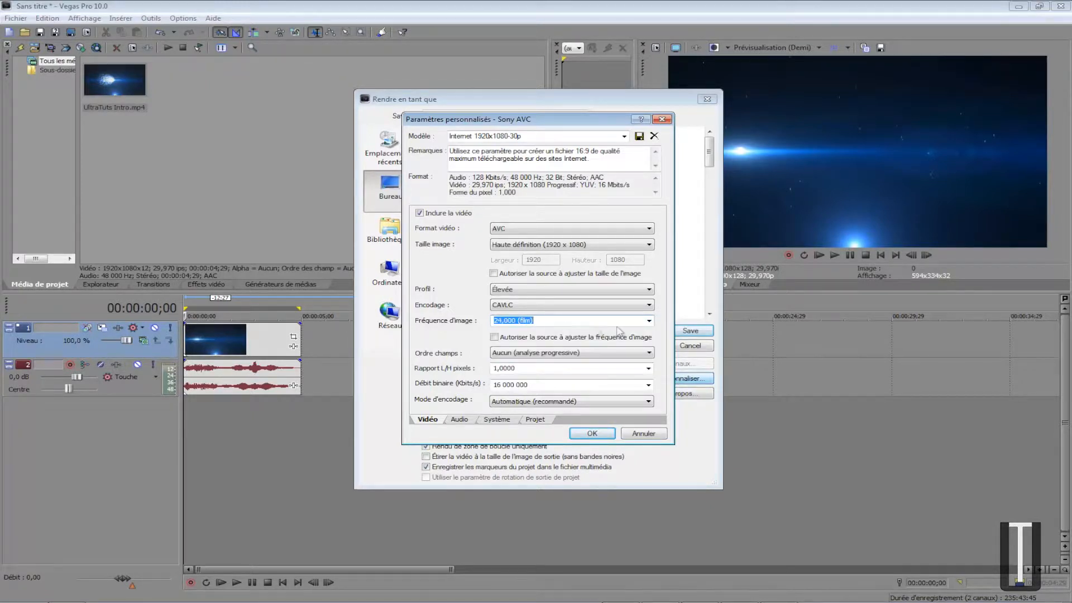
pyautogui.click(648, 320)
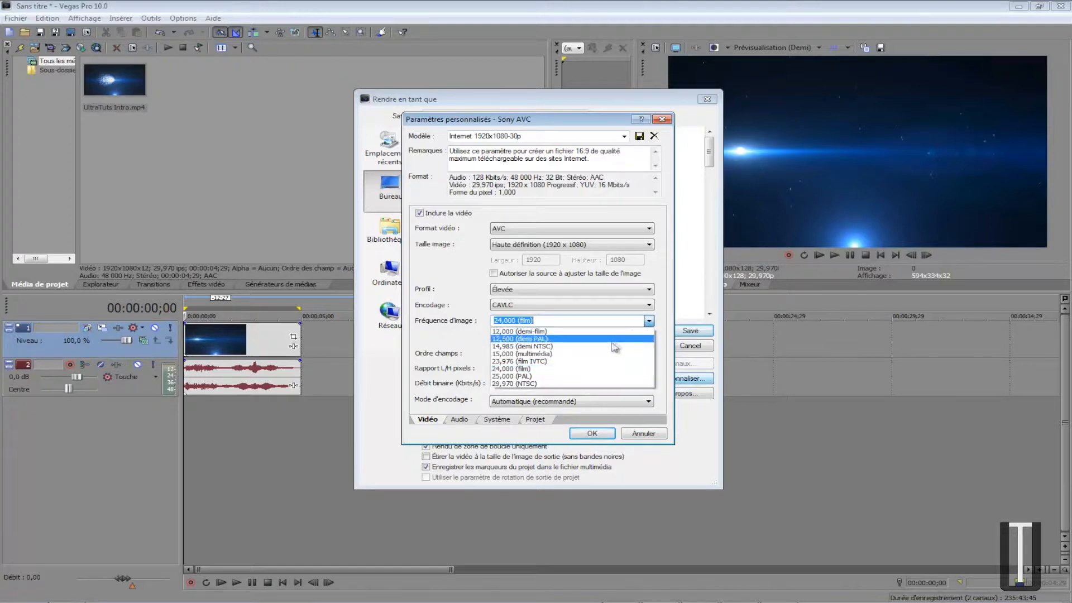
pyautogui.click(563, 383)
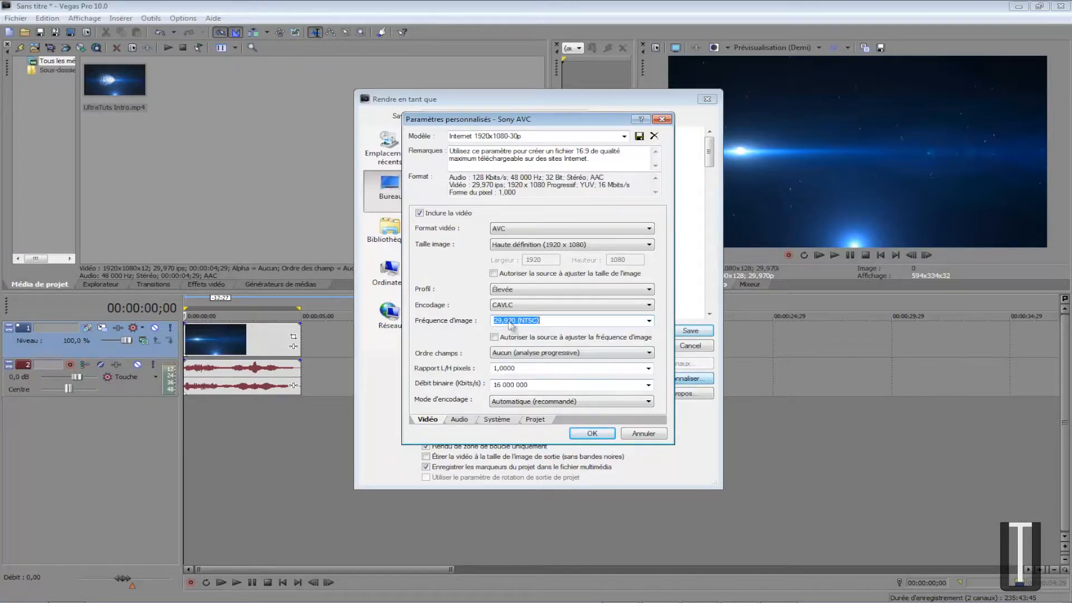
# Review the available field order options and the video bit rate without changing them
pyautogui.click(552, 355)
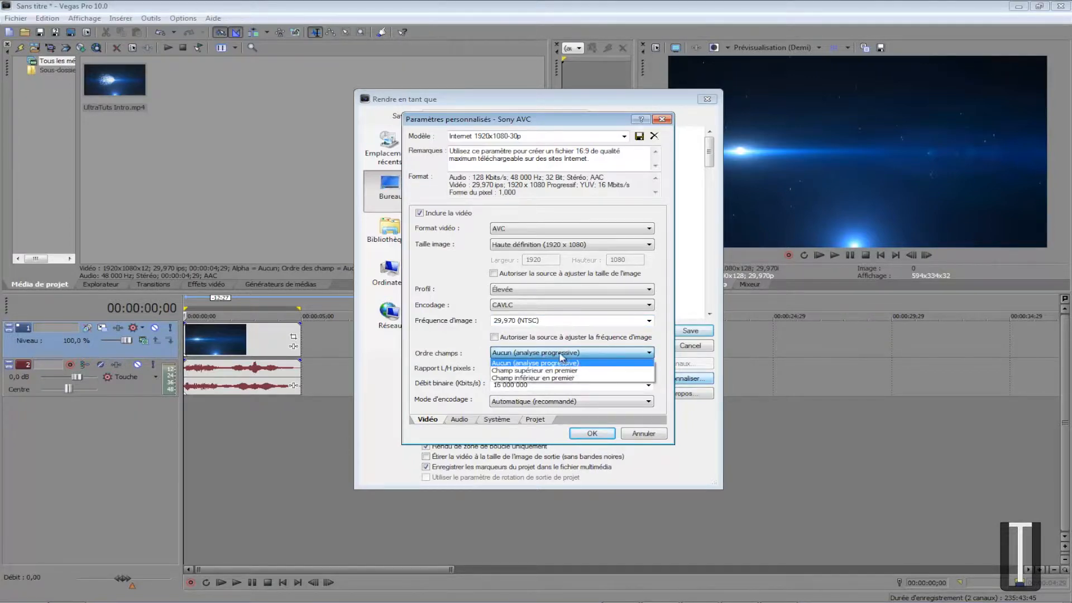
pyautogui.click(578, 358)
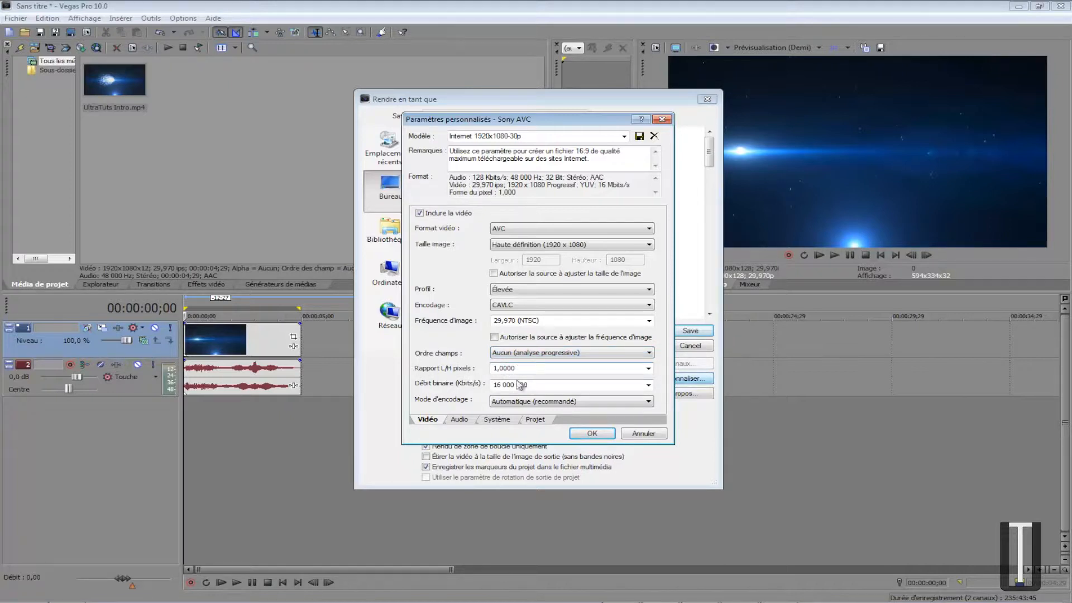
pyautogui.press('Tab')
pyautogui.press('Tab')
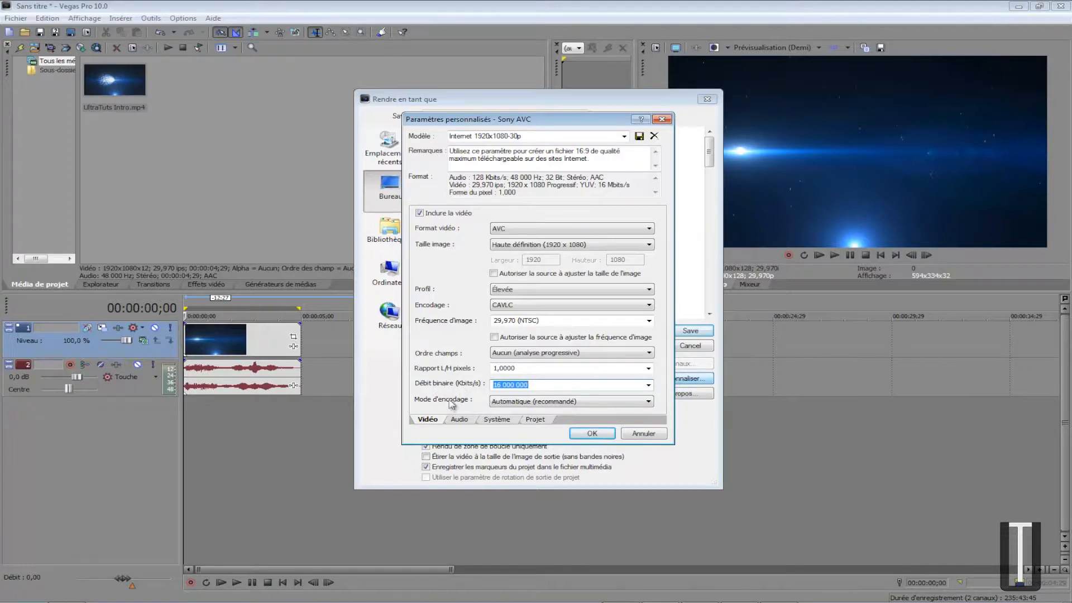
# Try the GPU rendering encoding mode, and return the mode to Automatique (recommandé)
pyautogui.click(523, 403)
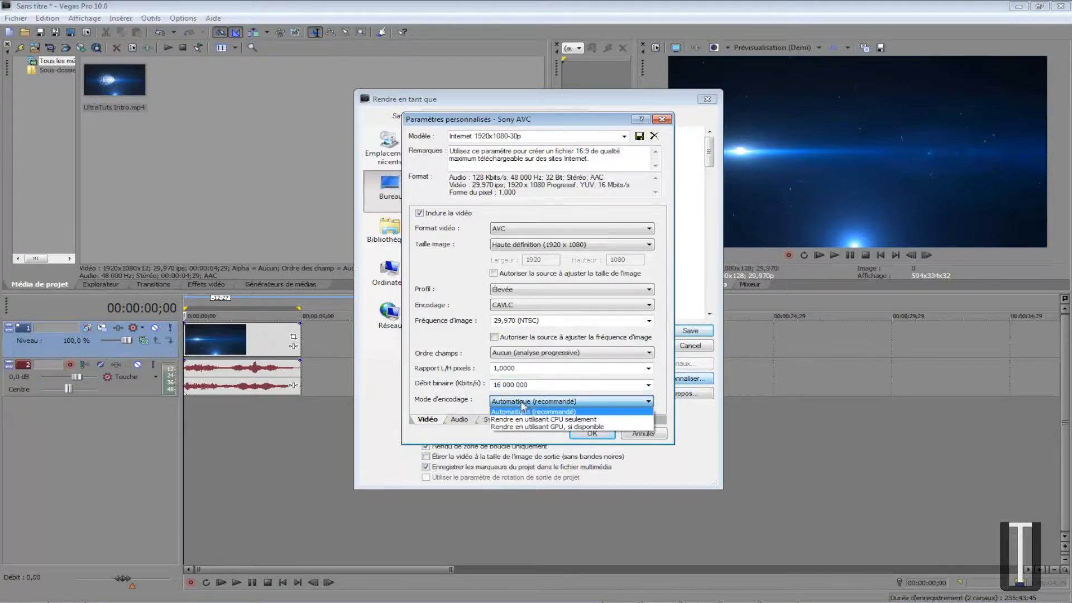
pyautogui.click(527, 404)
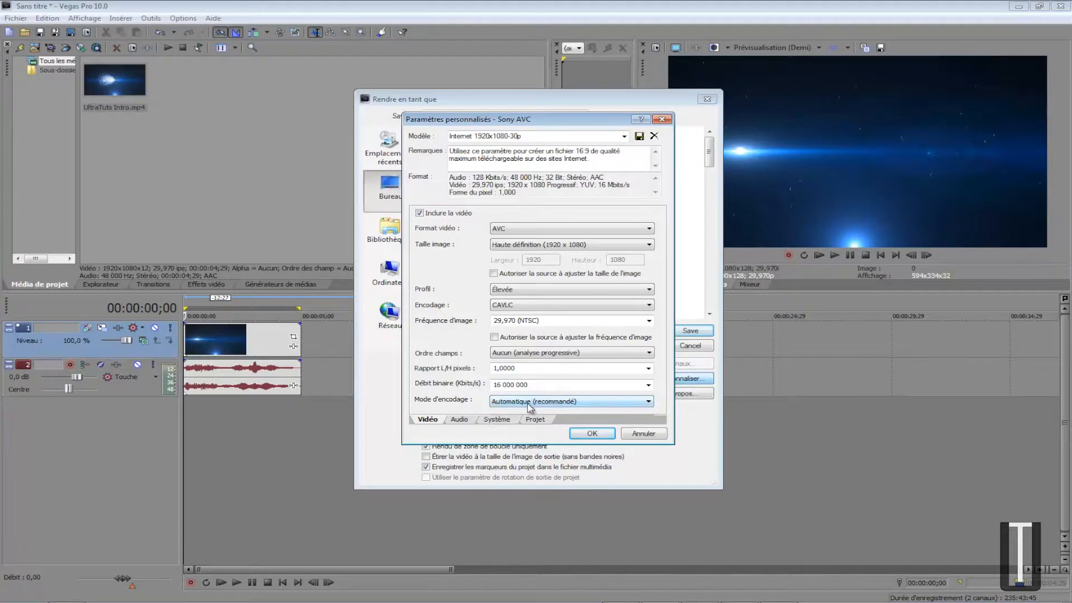
pyautogui.click(570, 406)
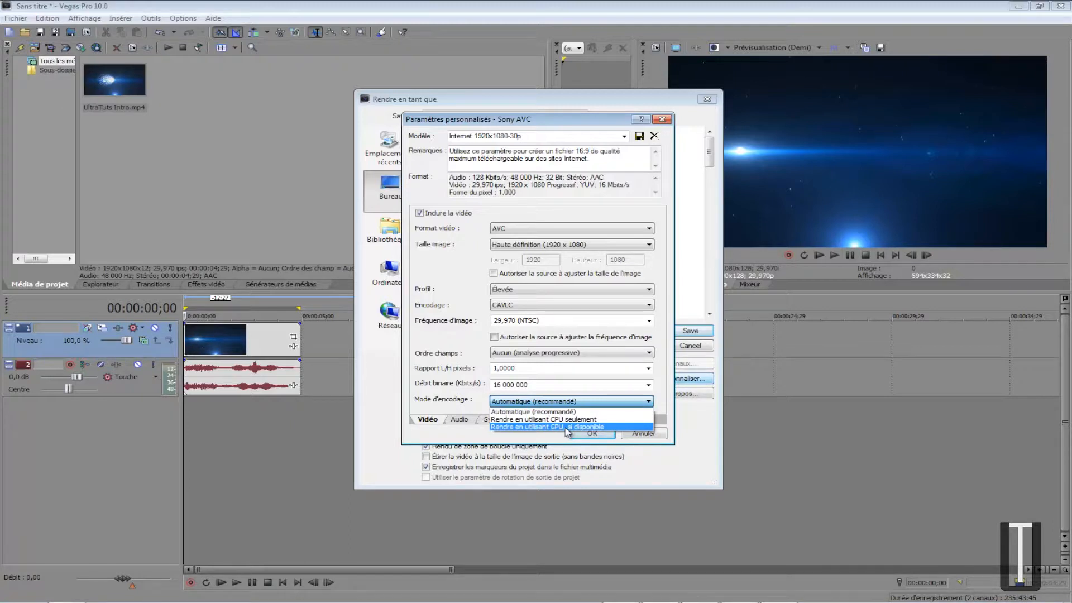
pyautogui.click(567, 427)
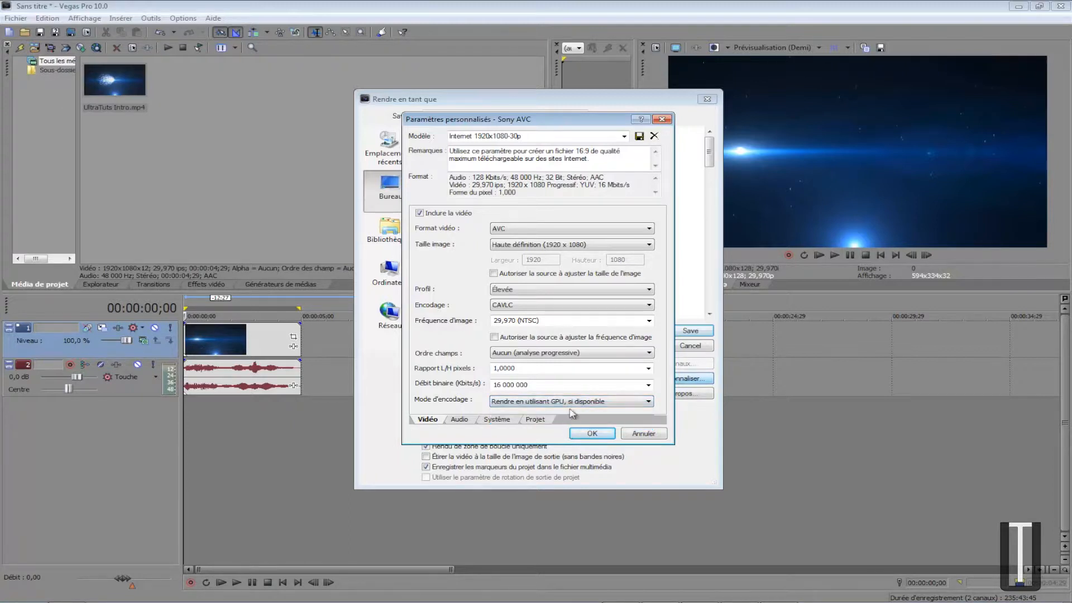
pyautogui.click(570, 405)
pyautogui.click(571, 407)
pyautogui.click(572, 404)
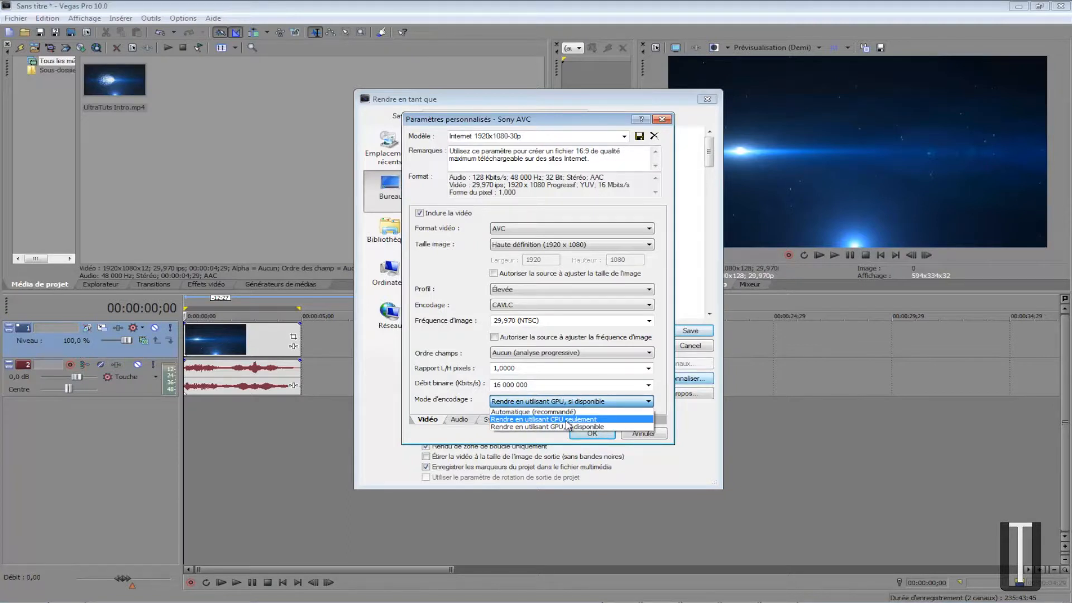
pyautogui.click(553, 412)
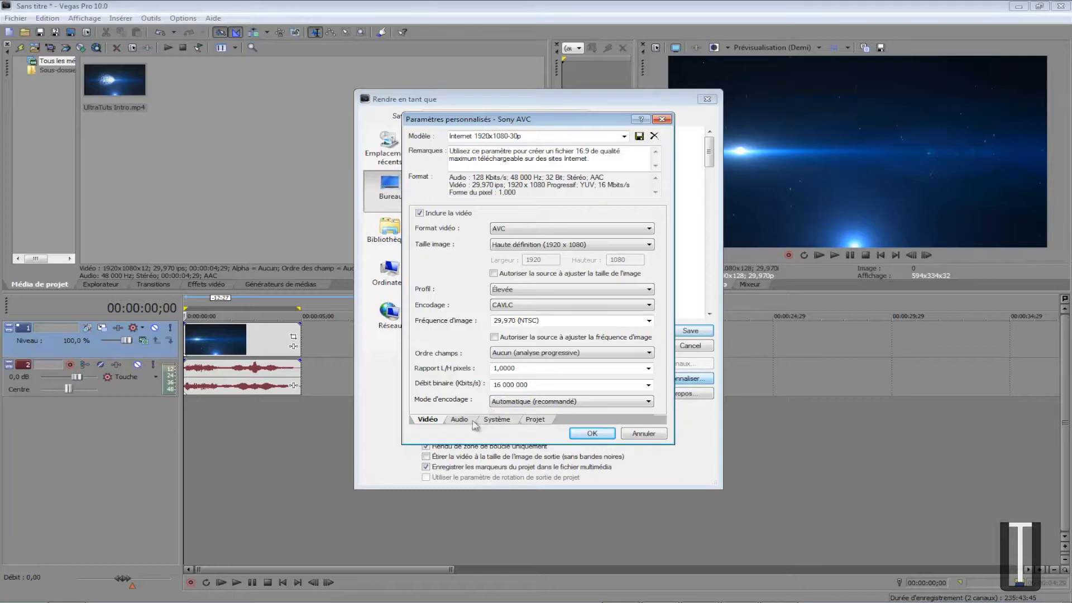
# Set the audio bit rate of the Sony AVC template to 320 000
pyautogui.click(459, 420)
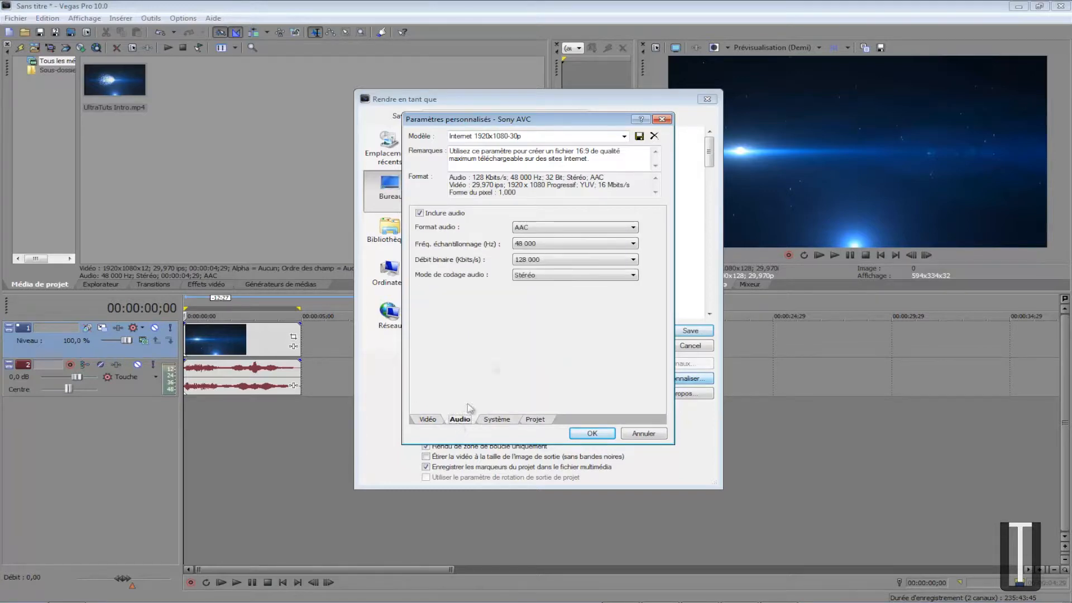
pyautogui.click(545, 260)
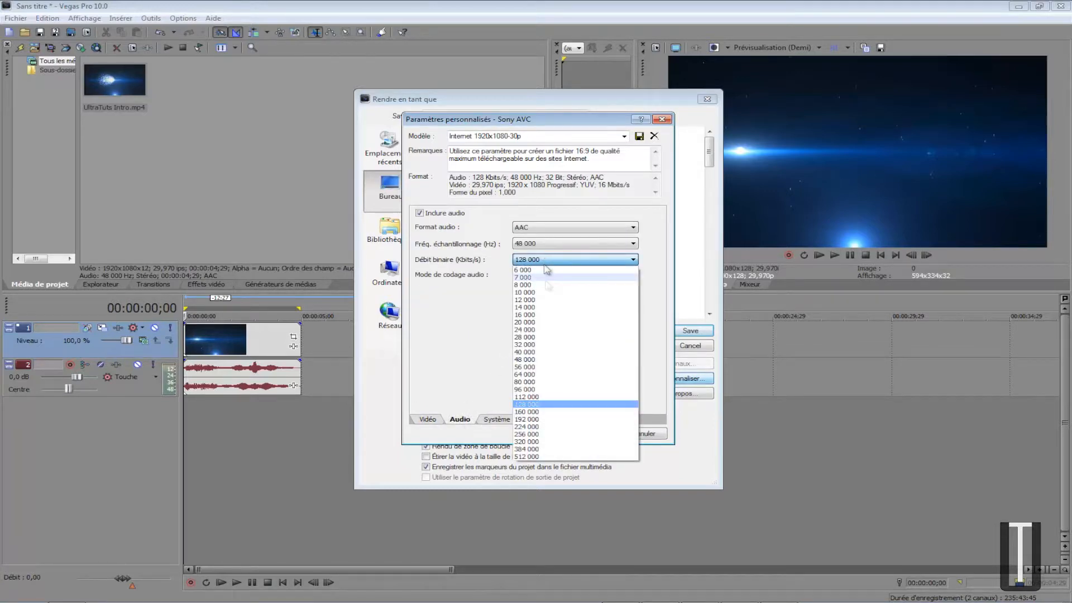
pyautogui.click(527, 442)
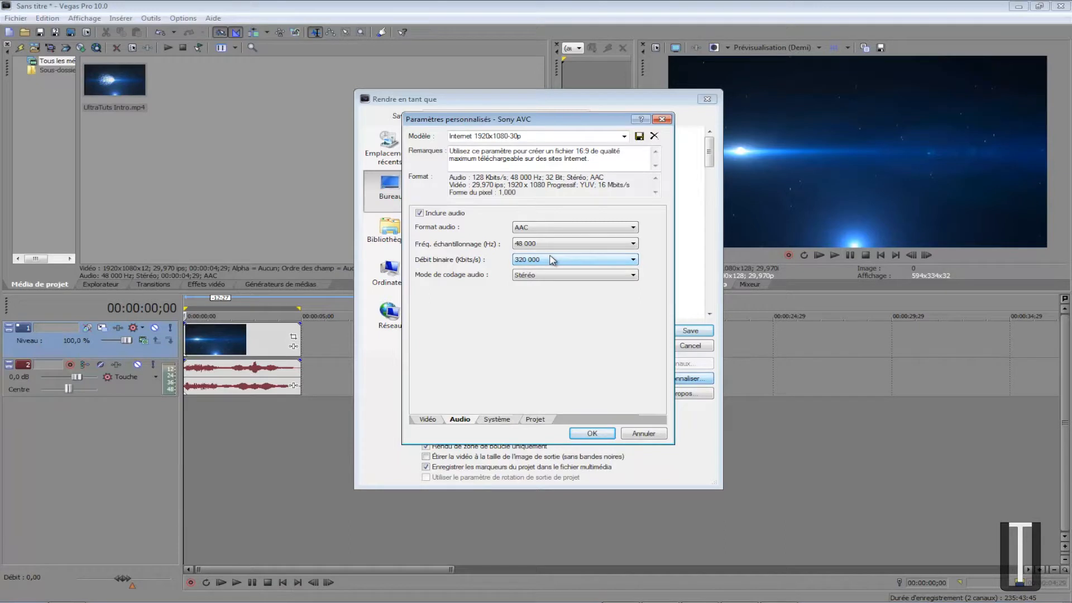
# Review the audio bit rate and sampling frequency options, keeping the sampling frequency at 48 000 Hz
pyautogui.click(552, 260)
pyautogui.click(552, 260)
pyautogui.click(552, 260)
pyautogui.click(551, 257)
pyautogui.click(551, 257)
pyautogui.click(538, 245)
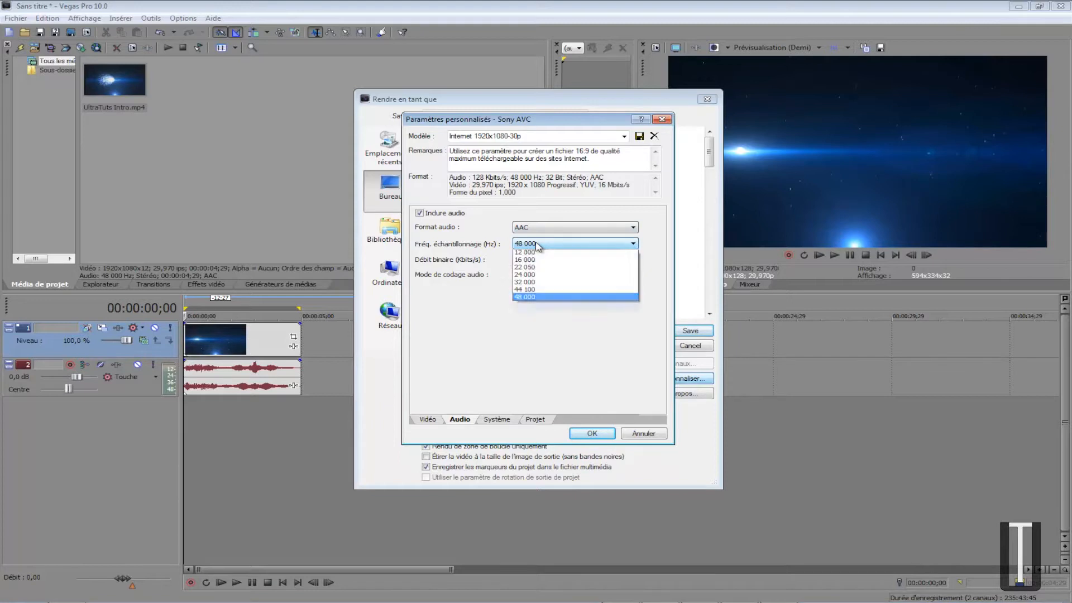
pyautogui.click(538, 245)
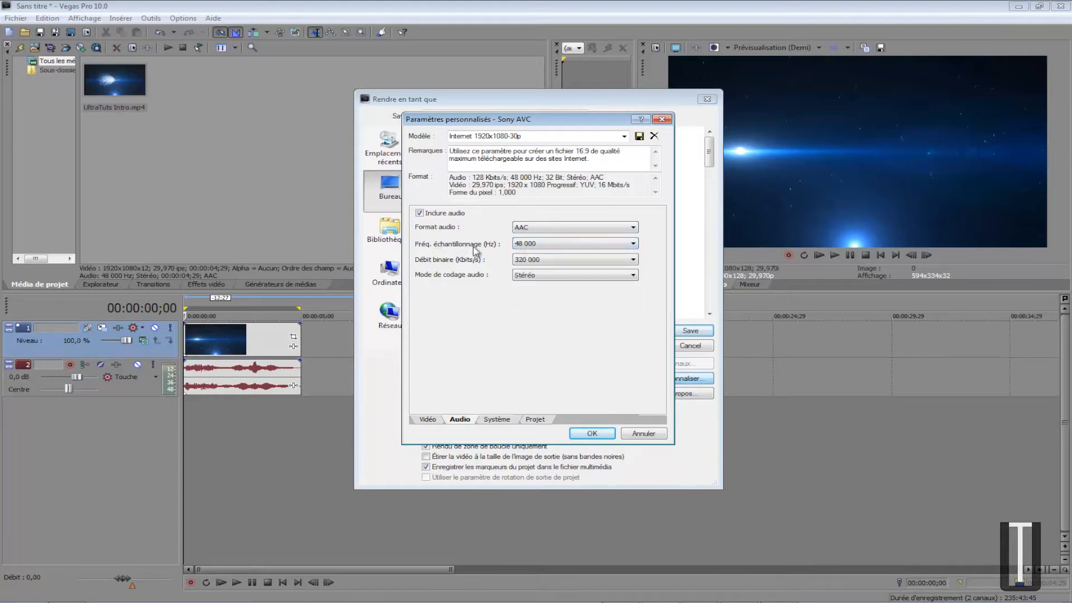
pyautogui.click(522, 244)
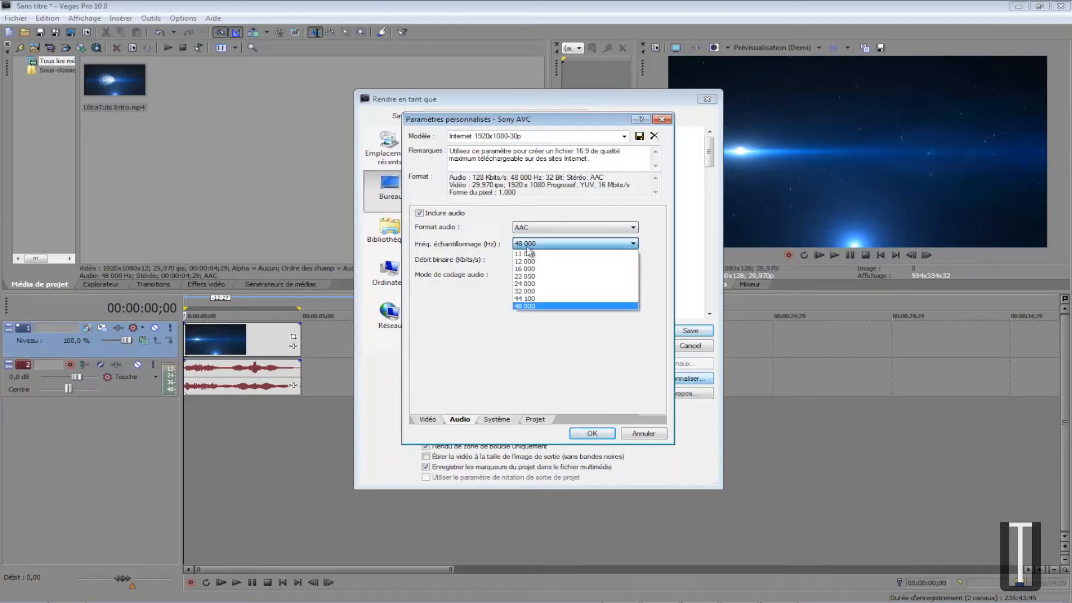
pyautogui.click(531, 306)
# Try the Surround 5.1 audio coding mode, and return to Stéréo with a bit rate of 320 000
pyautogui.click(534, 279)
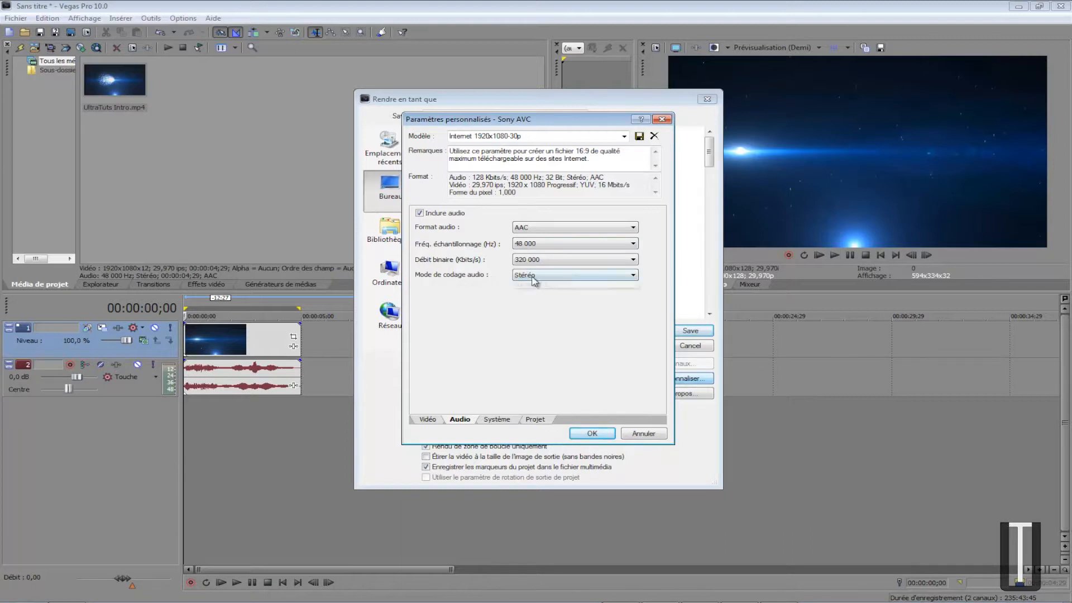
pyautogui.click(533, 281)
pyautogui.click(533, 280)
pyautogui.click(530, 292)
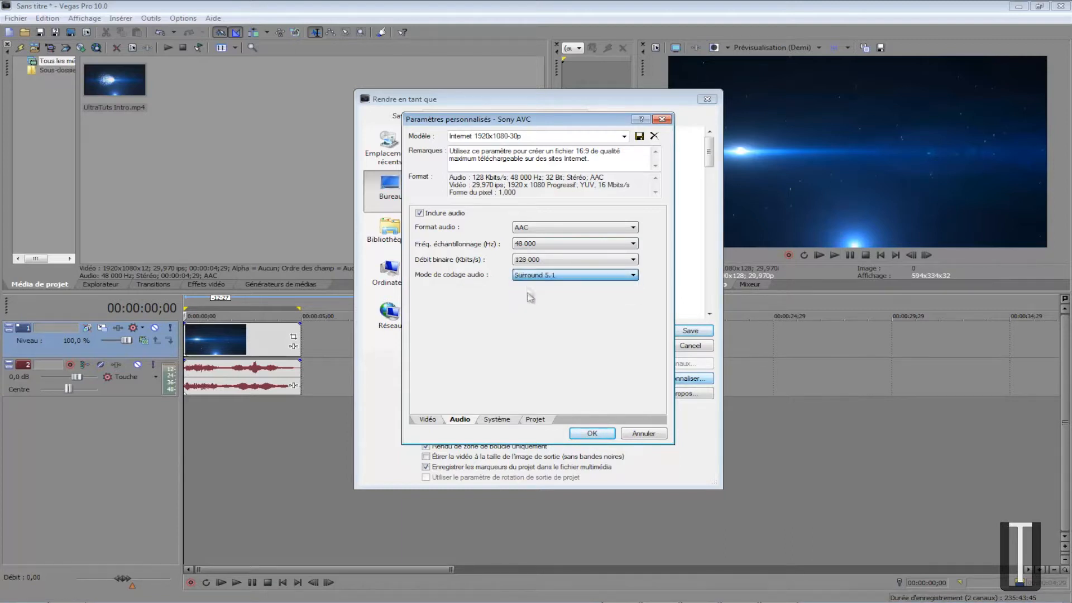
pyautogui.click(530, 275)
pyautogui.click(530, 284)
pyautogui.click(531, 260)
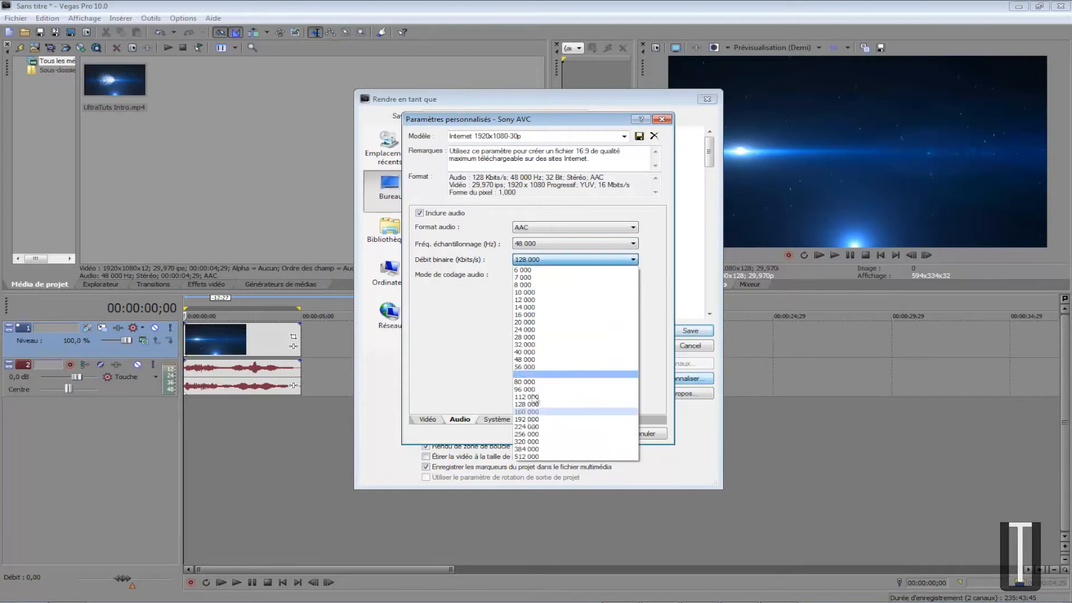
pyautogui.click(529, 441)
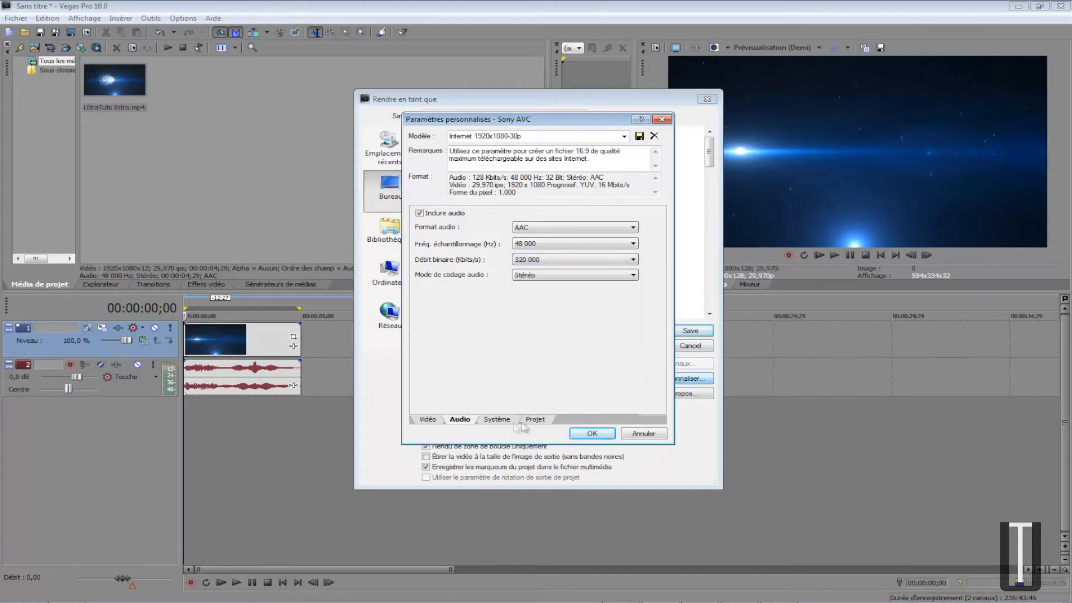
# Choose the MP4 file format (.mp4) as the system output format
pyautogui.click(499, 419)
pyautogui.click(548, 218)
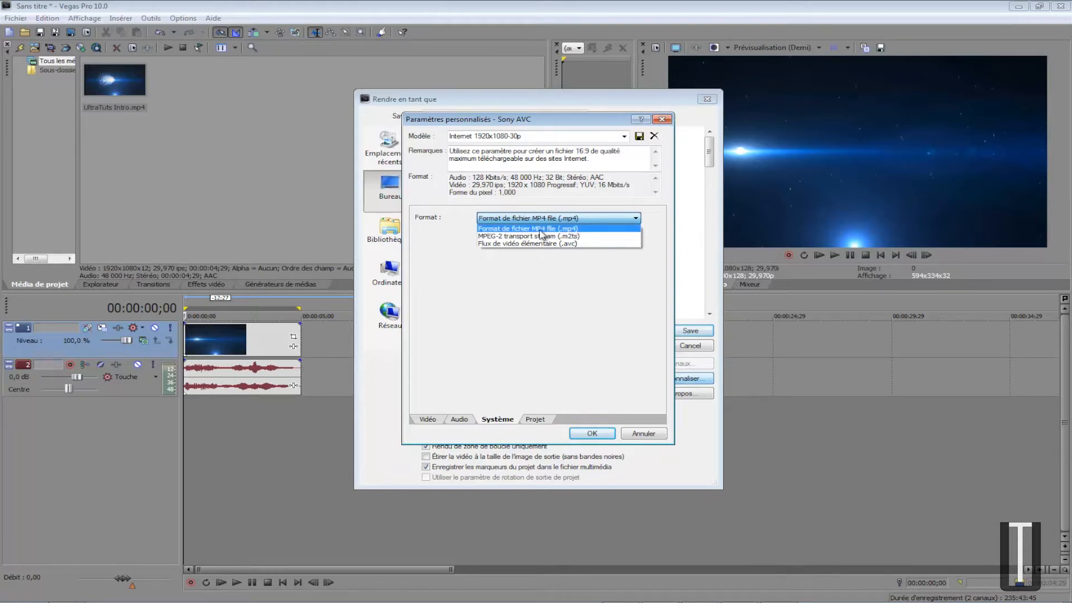
pyautogui.click(541, 229)
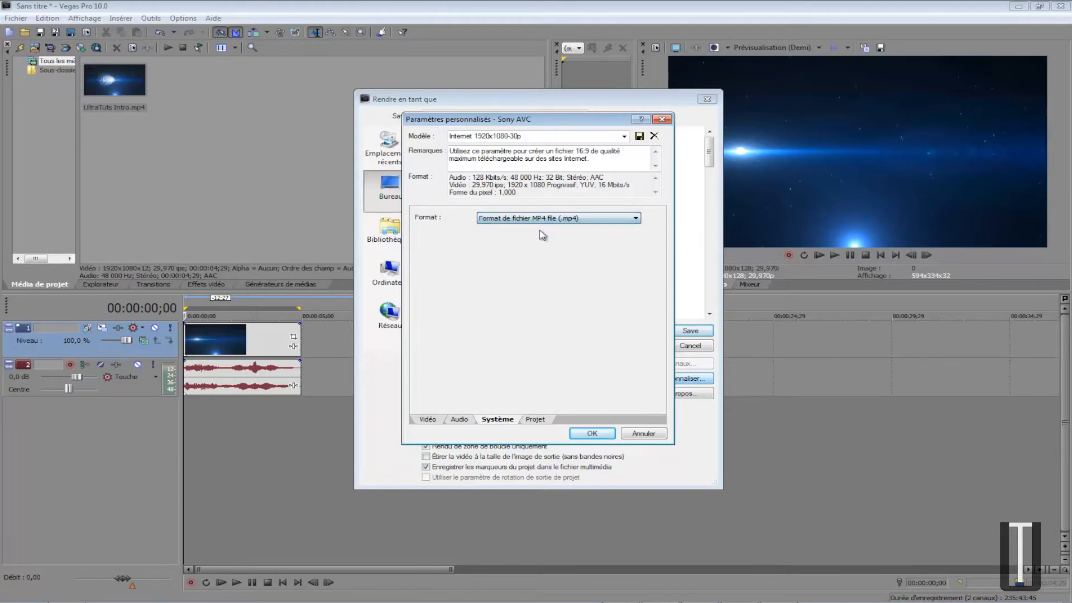
# Set the video rendering quality to Optimisée in the project settings, and accept the custom settings
pyautogui.click(537, 420)
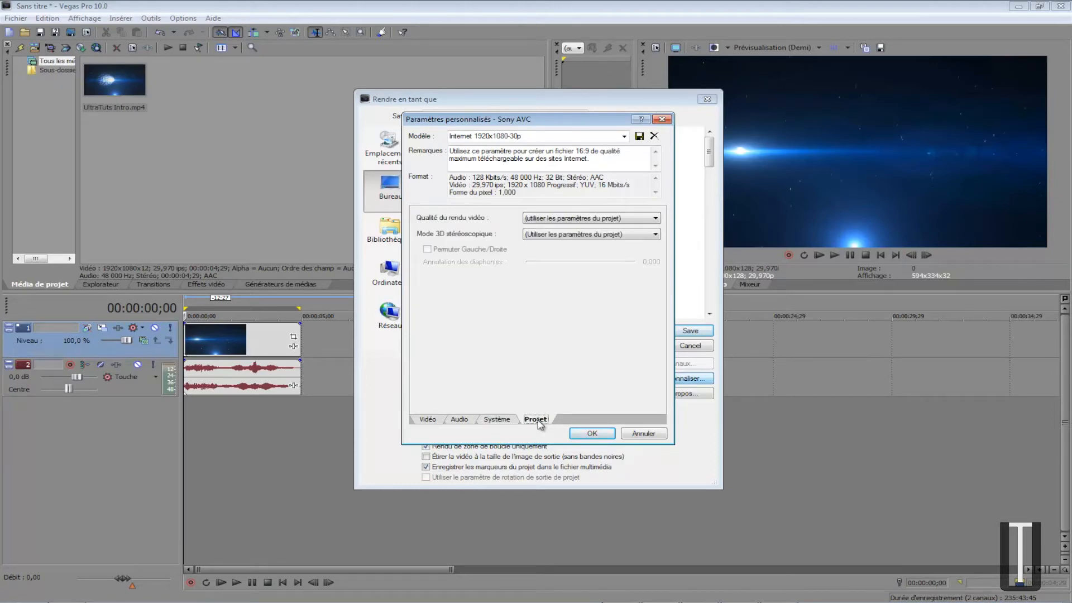
pyautogui.click(595, 218)
pyautogui.click(566, 256)
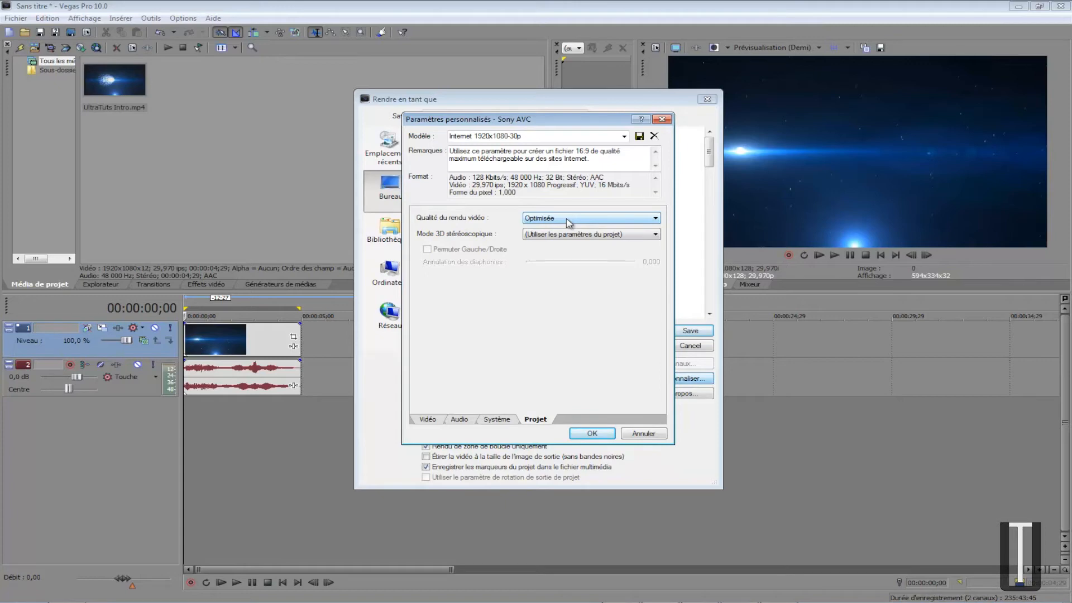
pyautogui.click(427, 419)
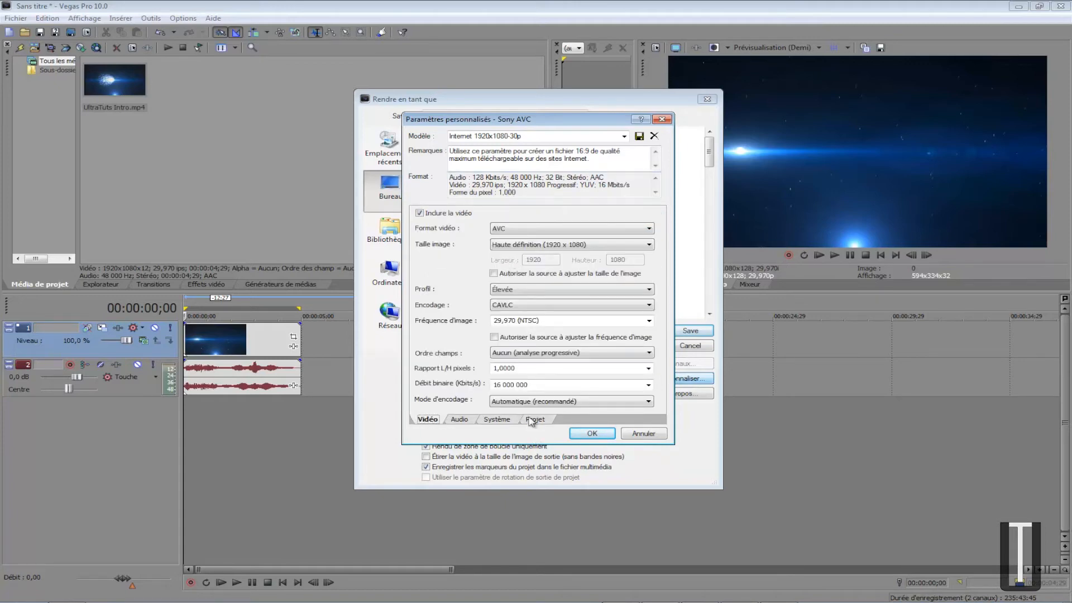
pyautogui.click(535, 419)
pyautogui.click(592, 433)
# Try to render the clip to the Bureau as intro.mp4, and decline overwriting the existing file
pyautogui.click(395, 189)
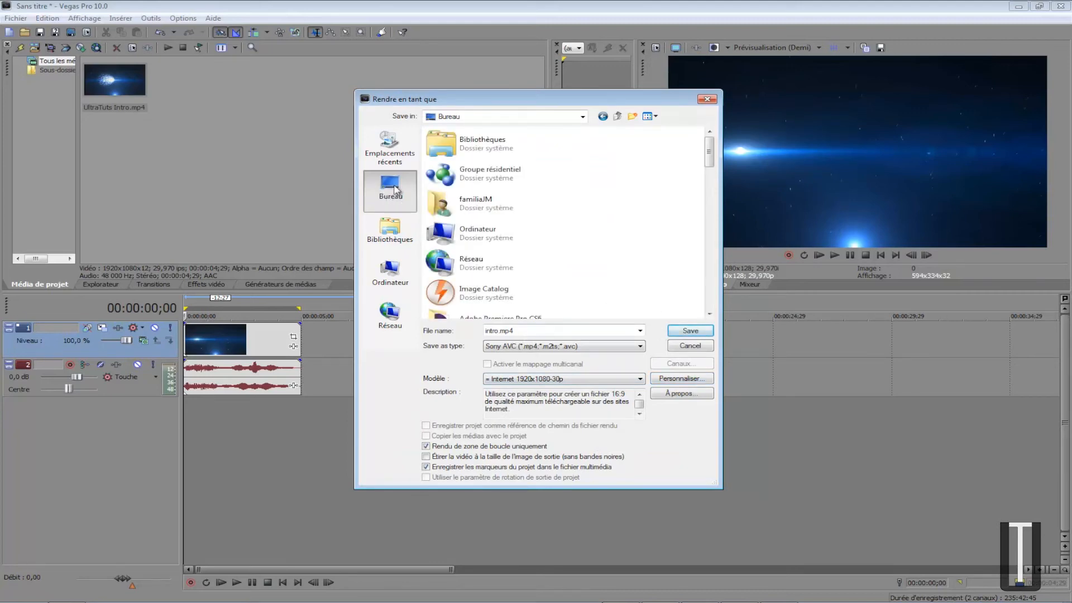
pyautogui.click(685, 331)
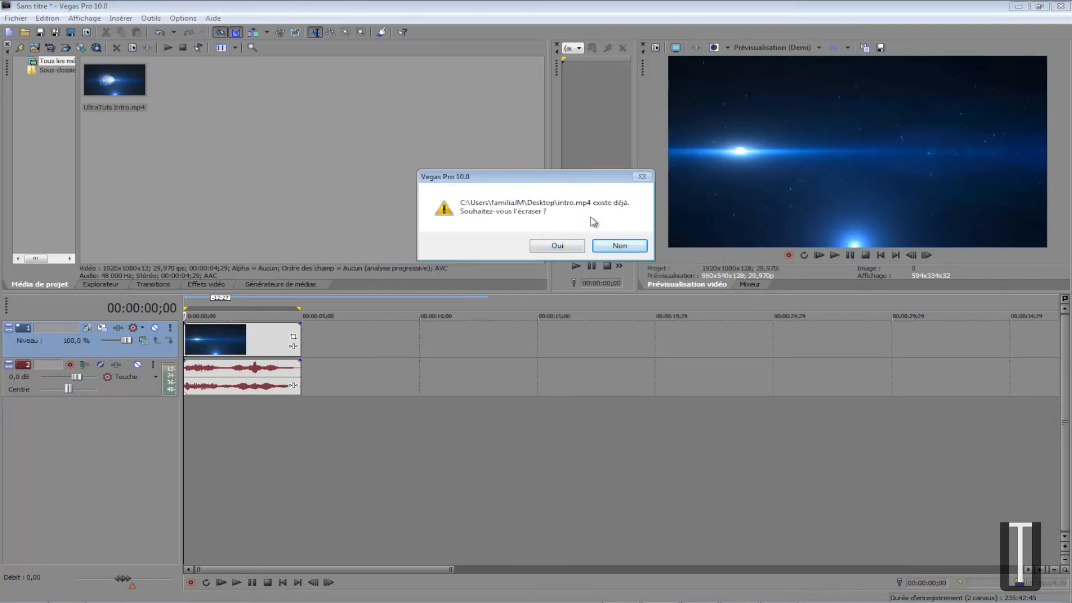
pyautogui.click(613, 246)
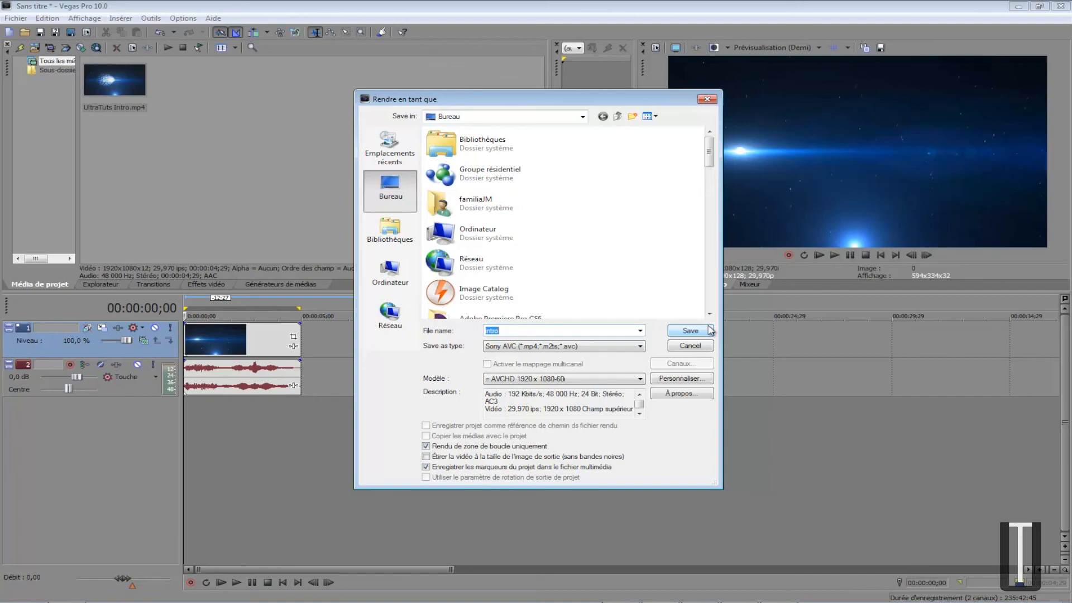